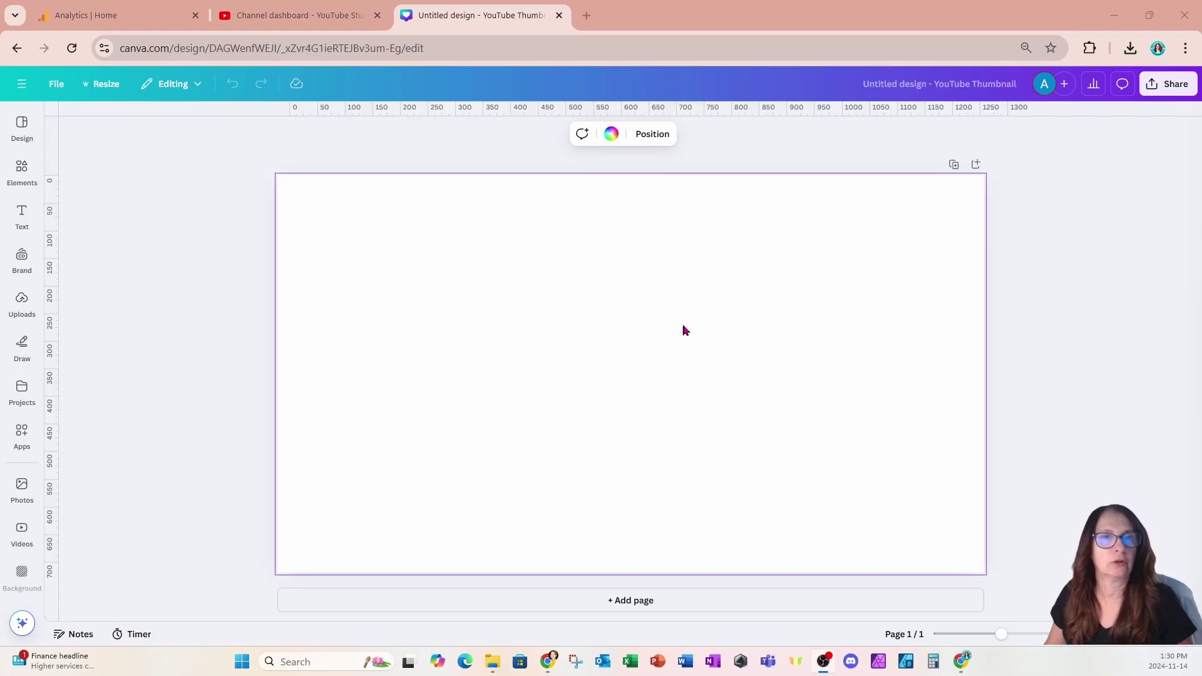
# Step: Search Elements for 'r' and show all the letter R frames
pyautogui.click(20, 182)
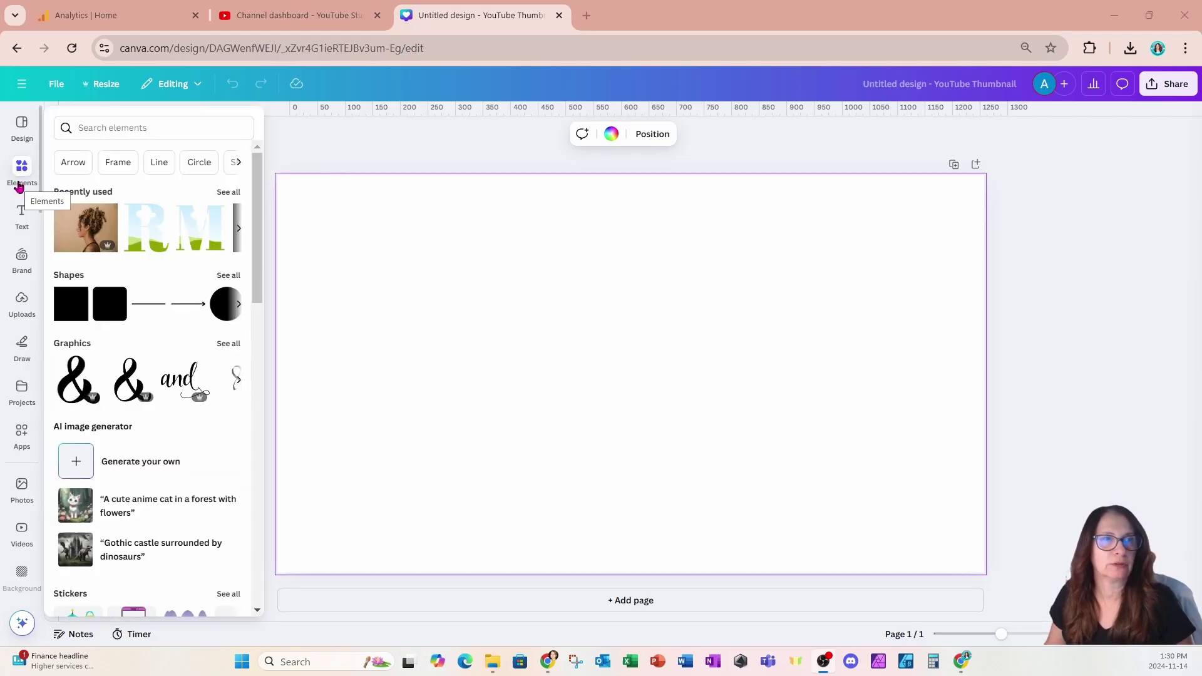
pyautogui.click(111, 123)
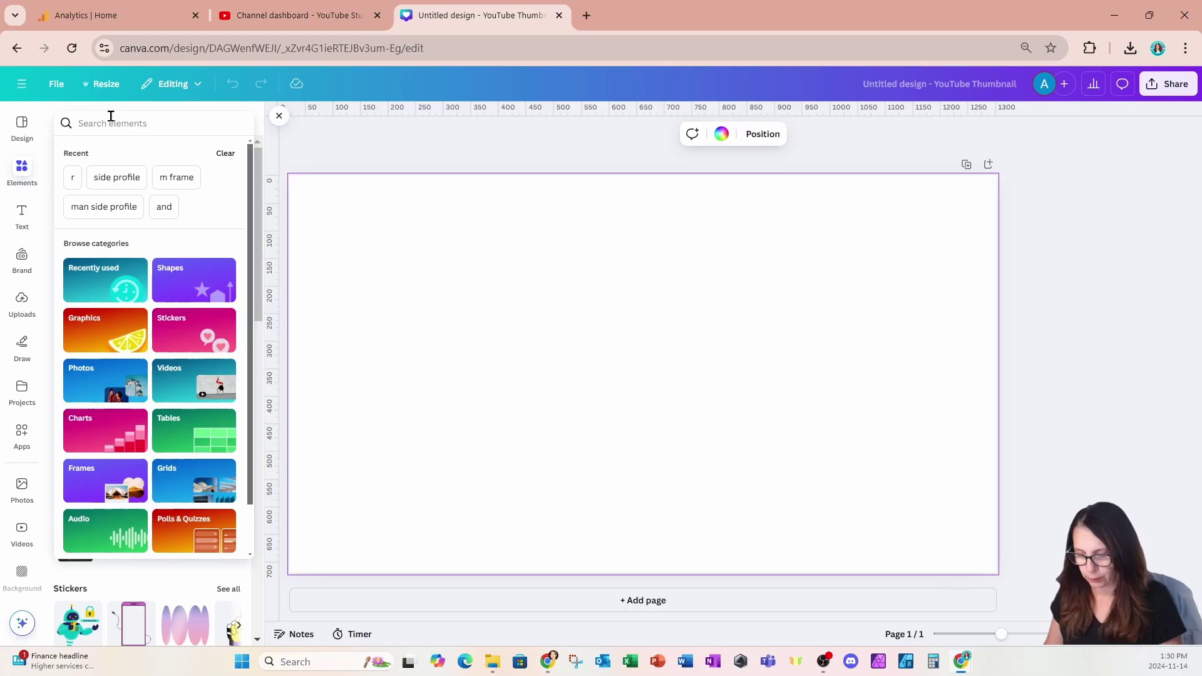
pyautogui.write('r')
pyautogui.press('Return')
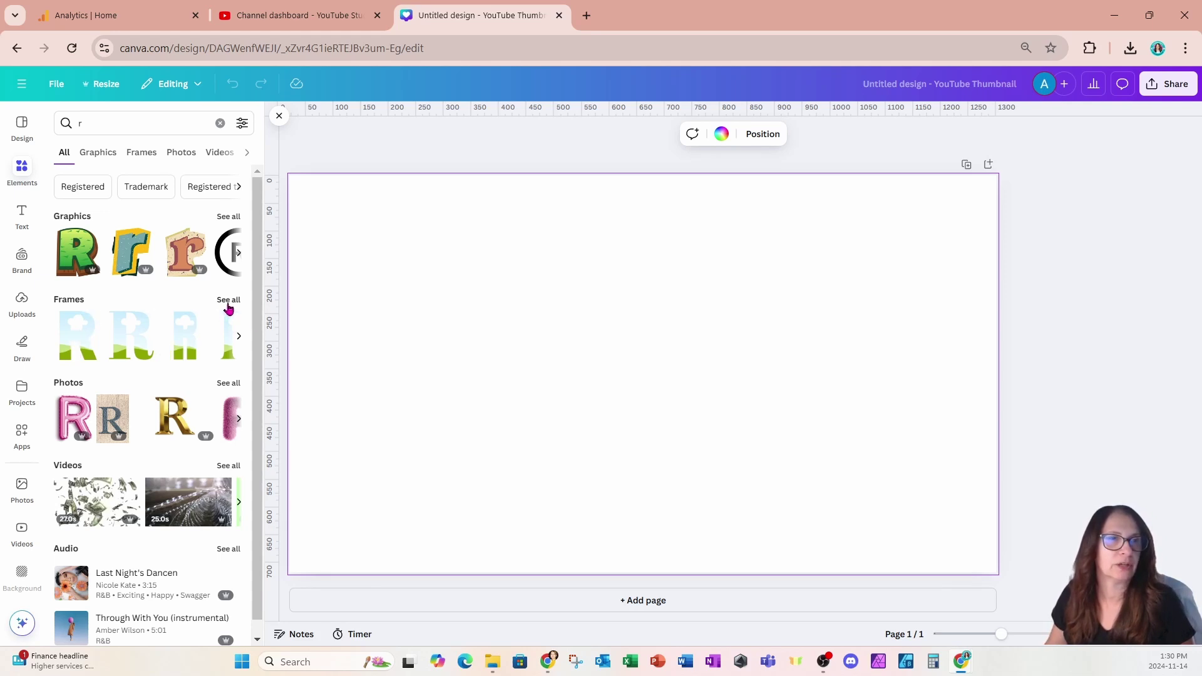
pyautogui.click(228, 302)
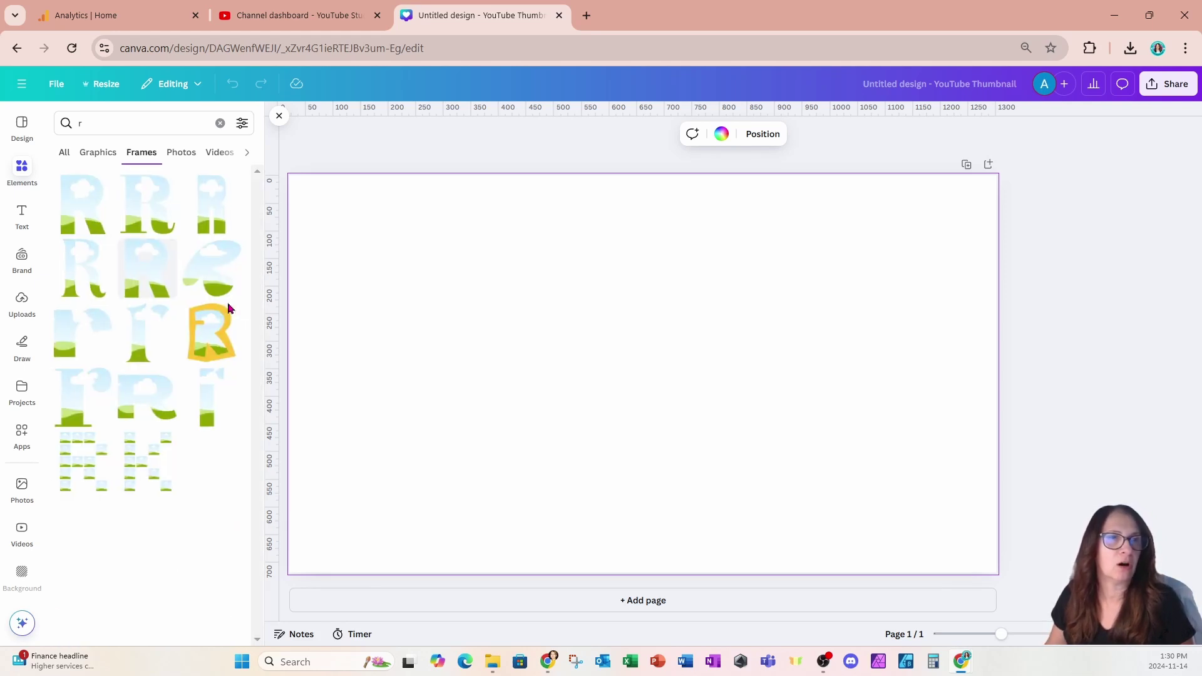
# Step: Add a sky-and-grass R frame, enlarge it and move it near the page centre
pyautogui.click(143, 230)
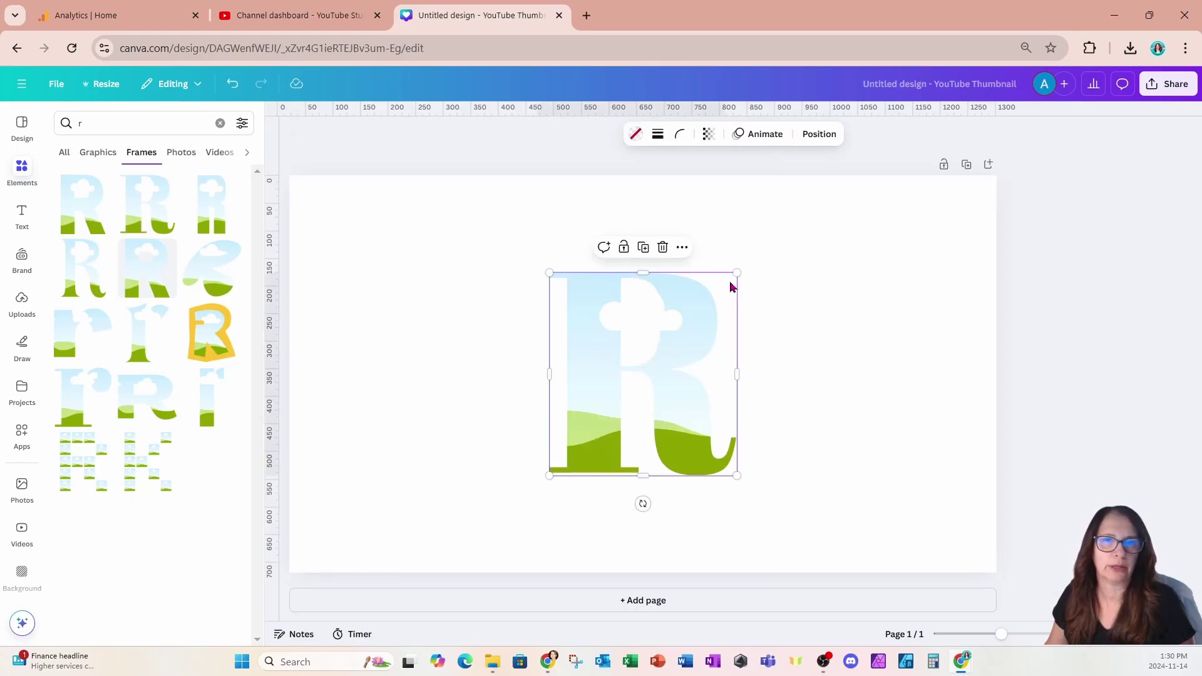
pyautogui.moveTo(737, 273); pyautogui.dragTo(806, 197)
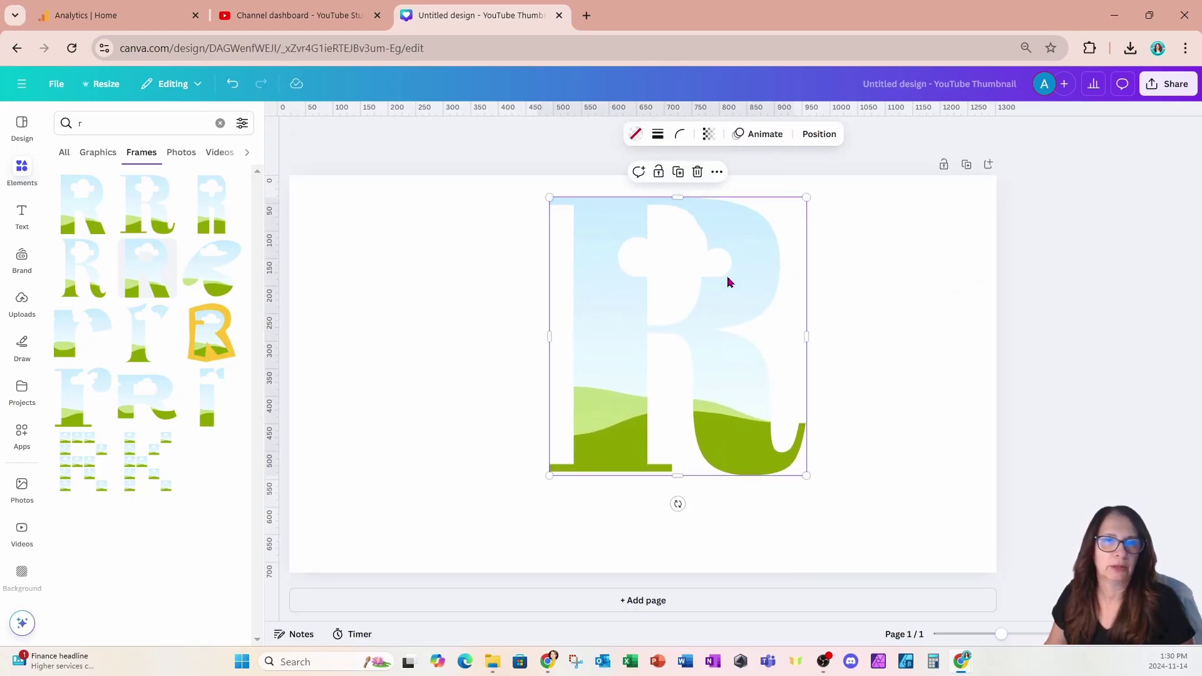
pyautogui.moveTo(728, 282); pyautogui.dragTo(672, 326)
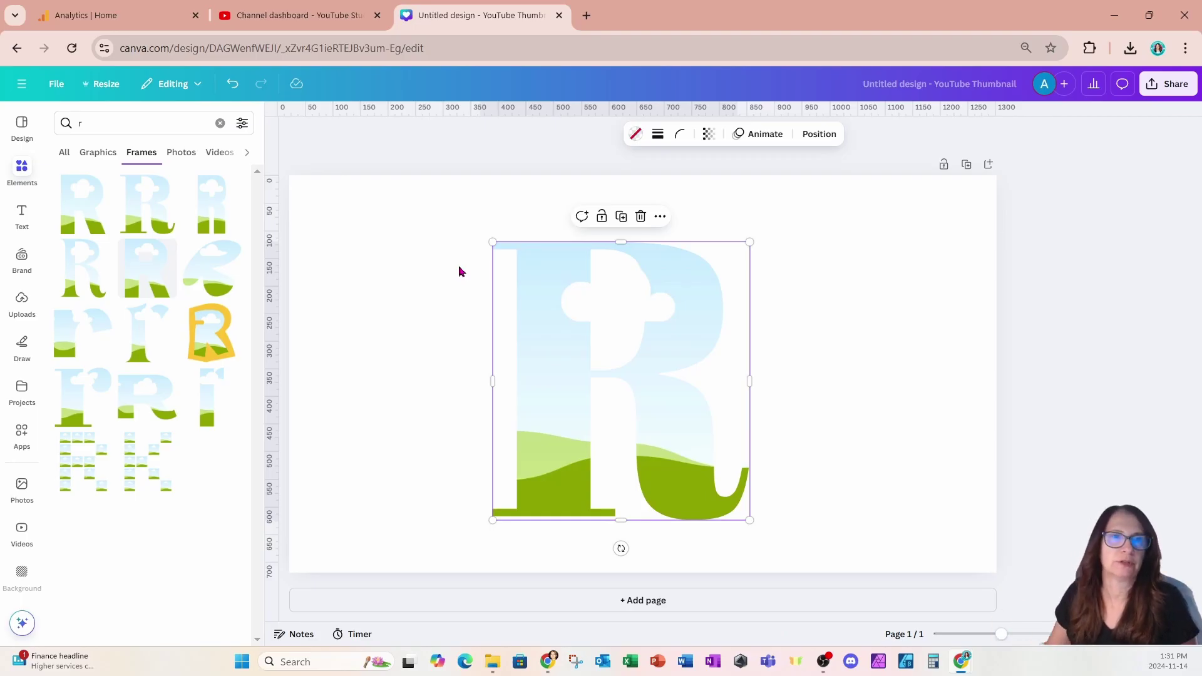
# Step: Search Elements for 'side profile' and add the curly-haired woman's profile photo
pyautogui.click(22, 169)
pyautogui.click(83, 131)
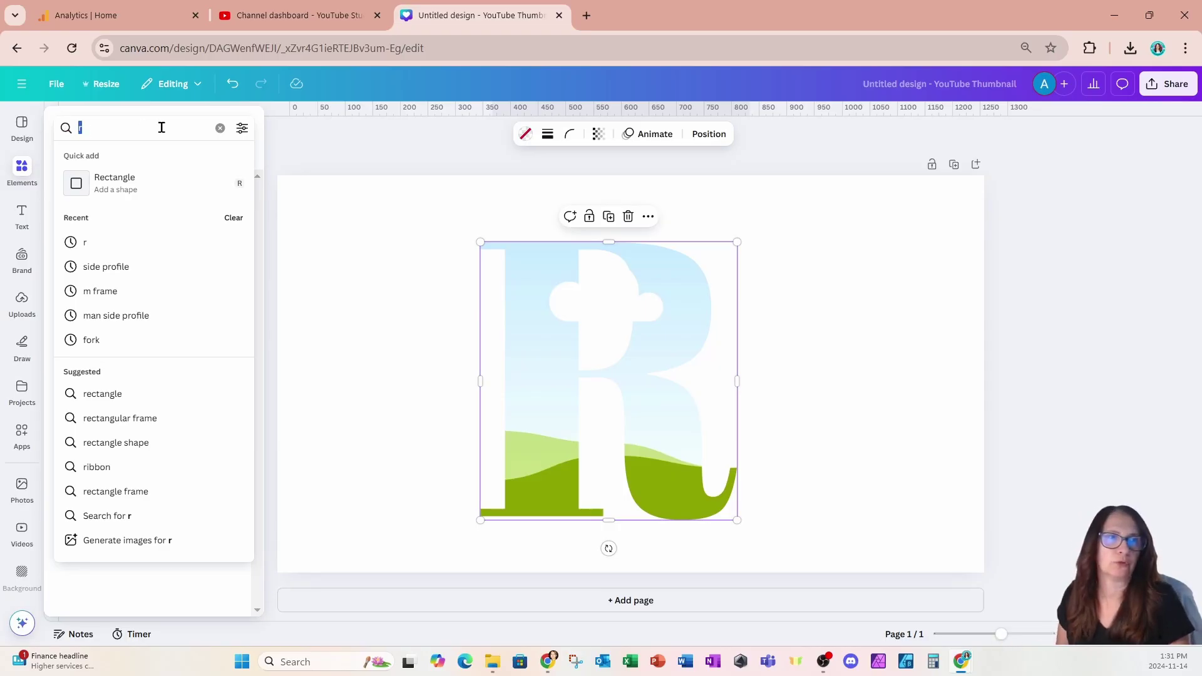
pyautogui.write('side profi')
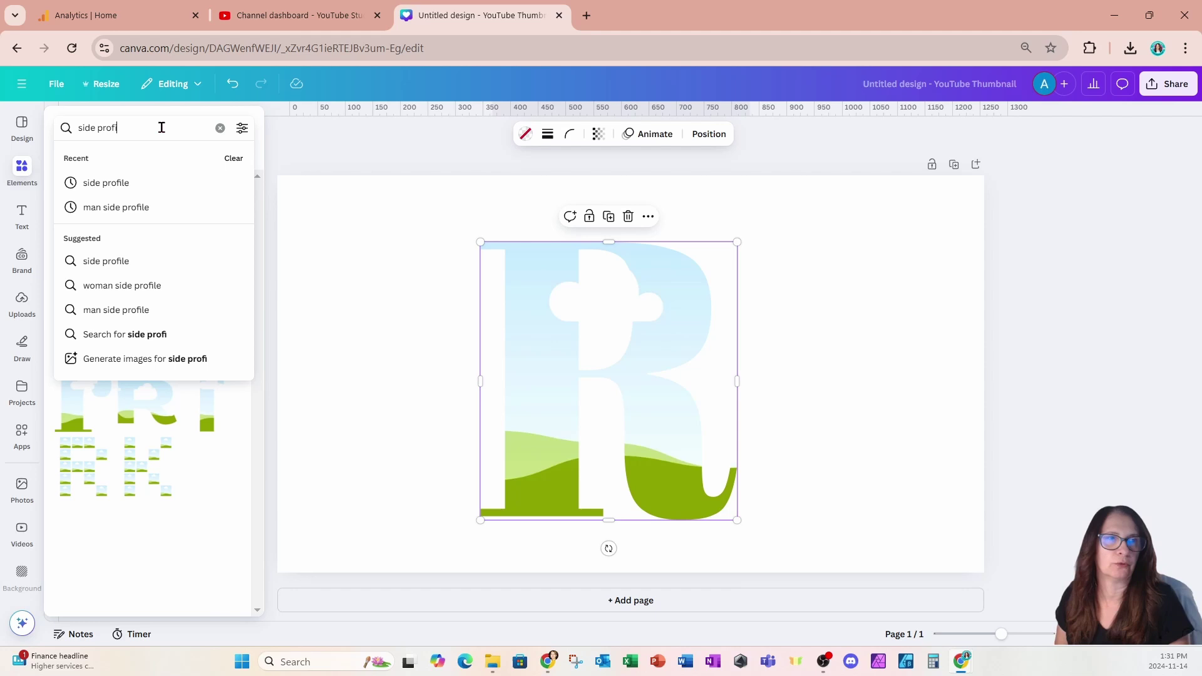
pyautogui.write('le')
pyautogui.press('Return')
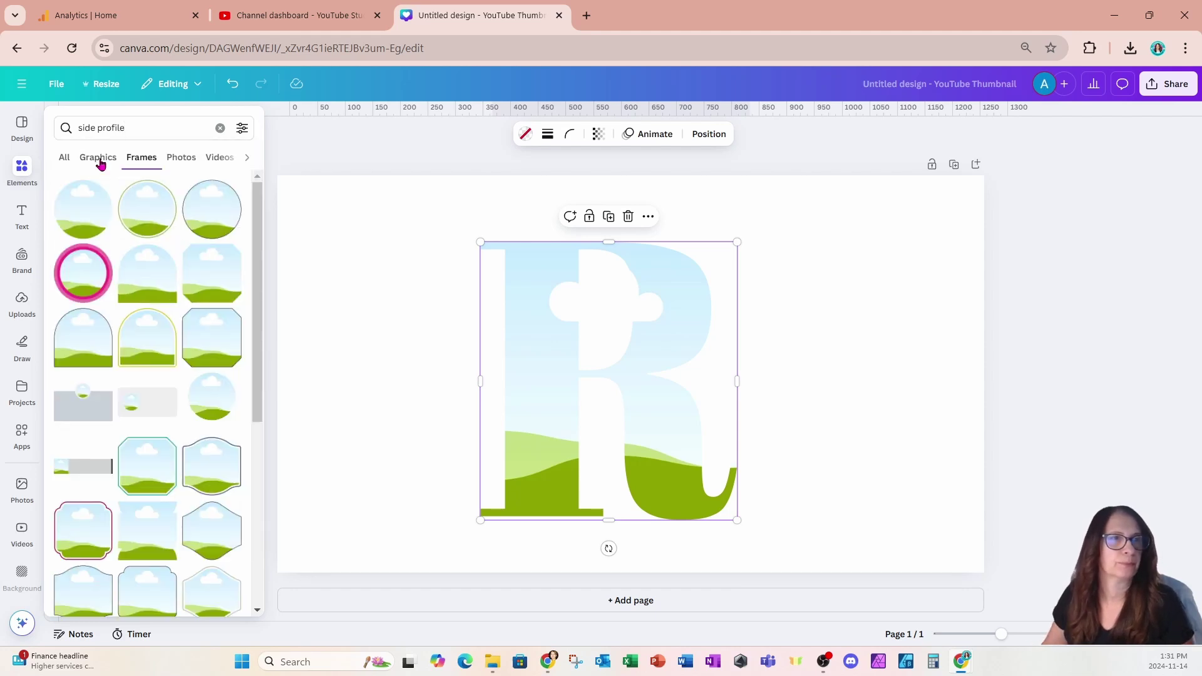
pyautogui.click(181, 158)
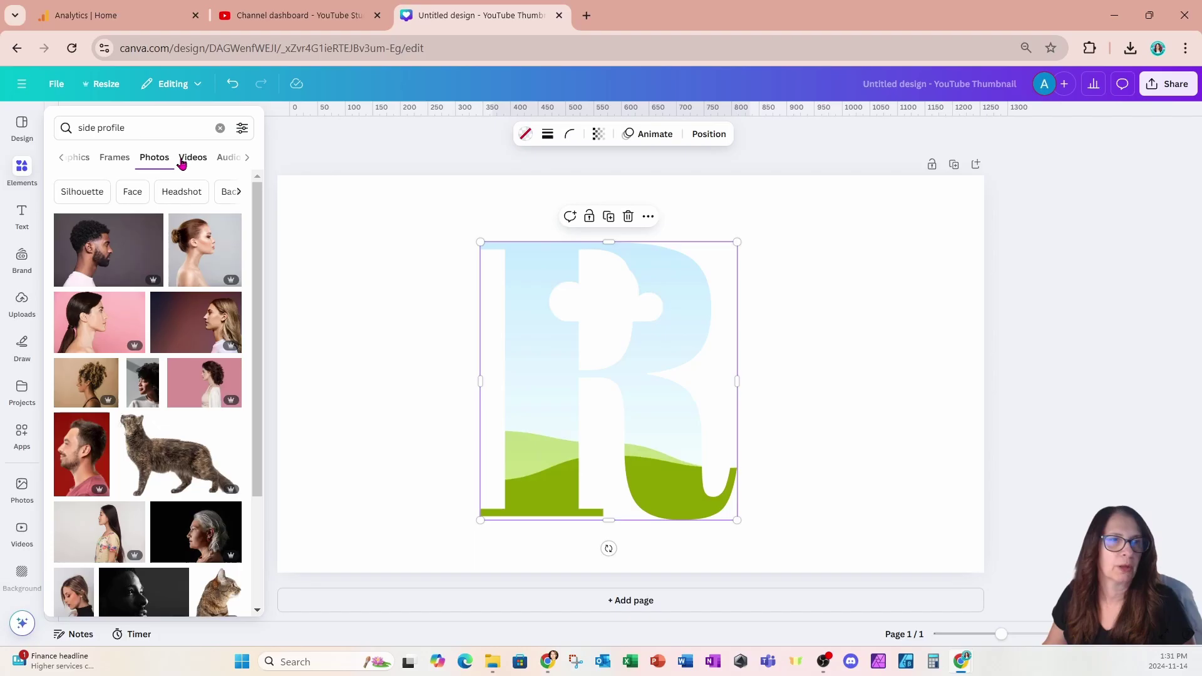
pyautogui.click(68, 396)
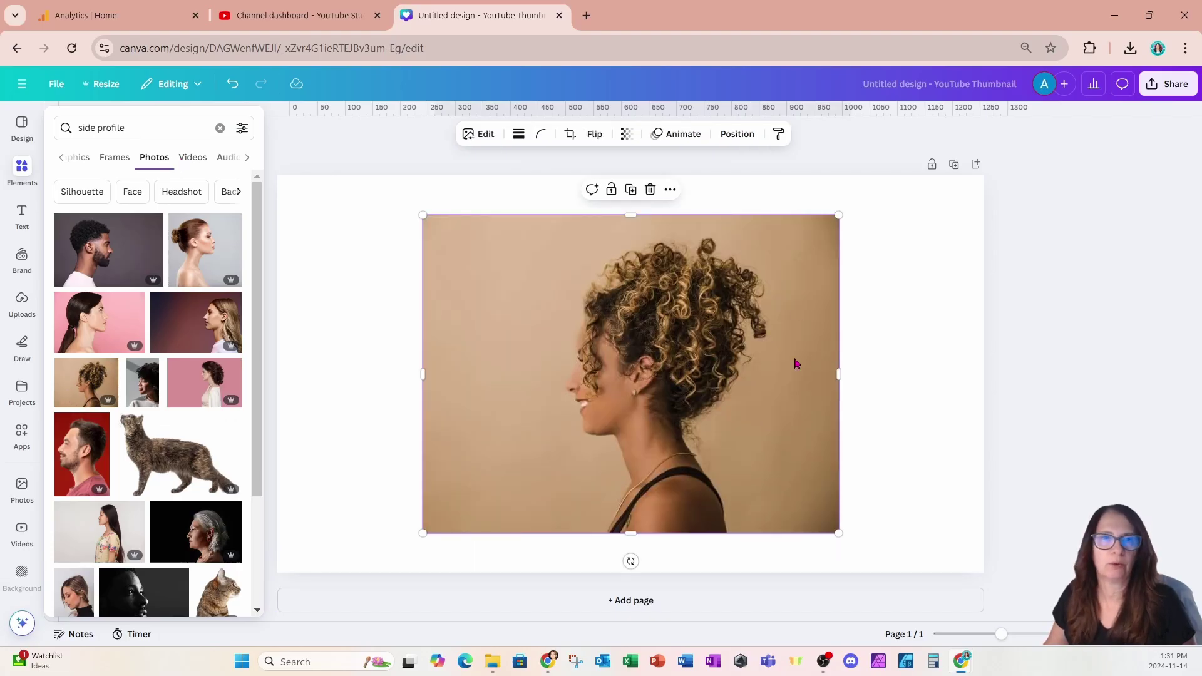
# Step: Duplicate the photo, park the copy at the page's right edge, and drop the original into the R
pyautogui.click(748, 285)
pyautogui.click(632, 191)
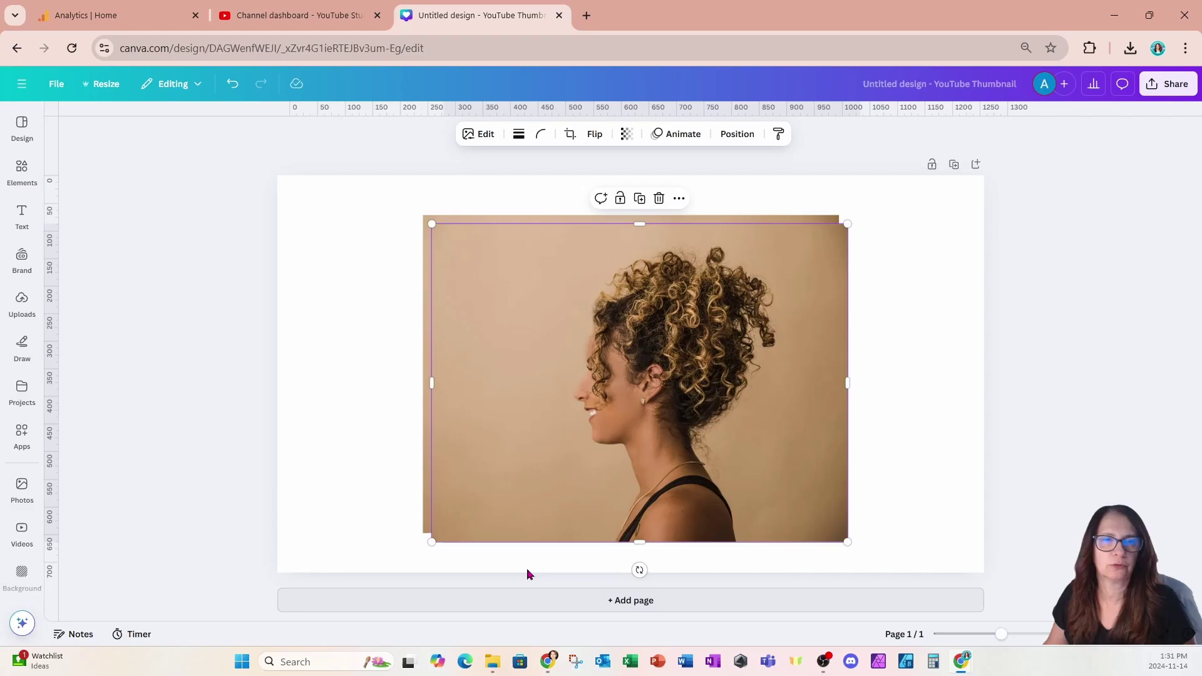
pyautogui.moveTo(438, 533); pyautogui.dragTo(898, 522)
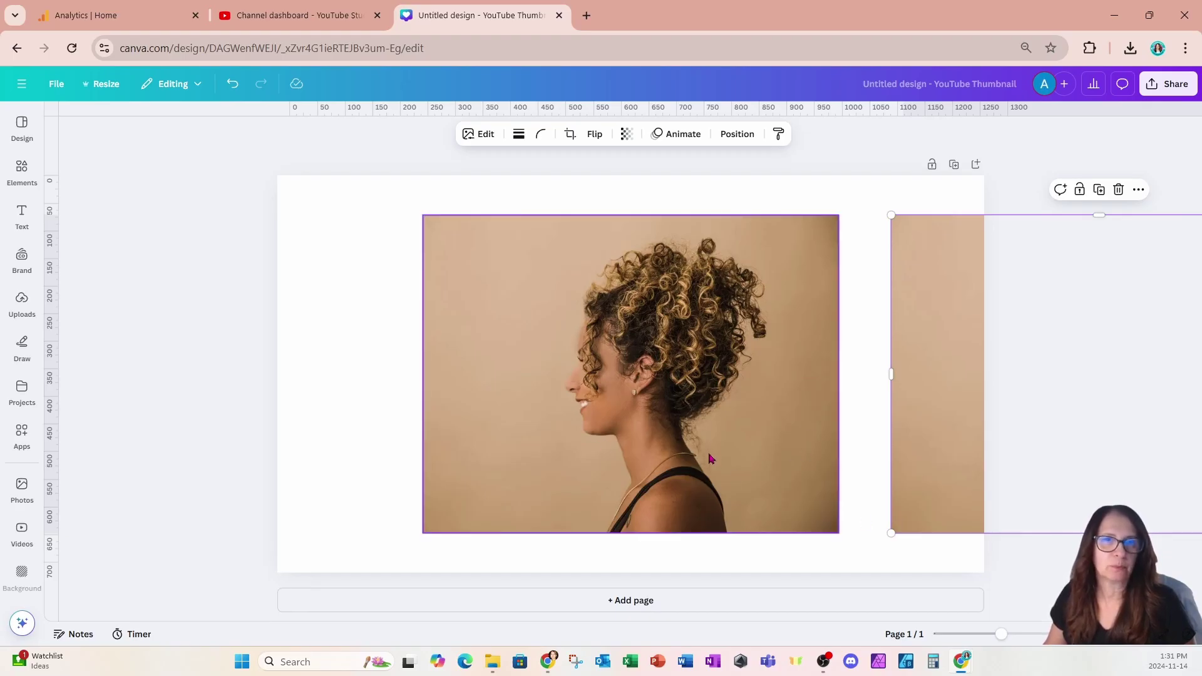
pyautogui.moveTo(711, 459); pyautogui.dragTo(692, 434)
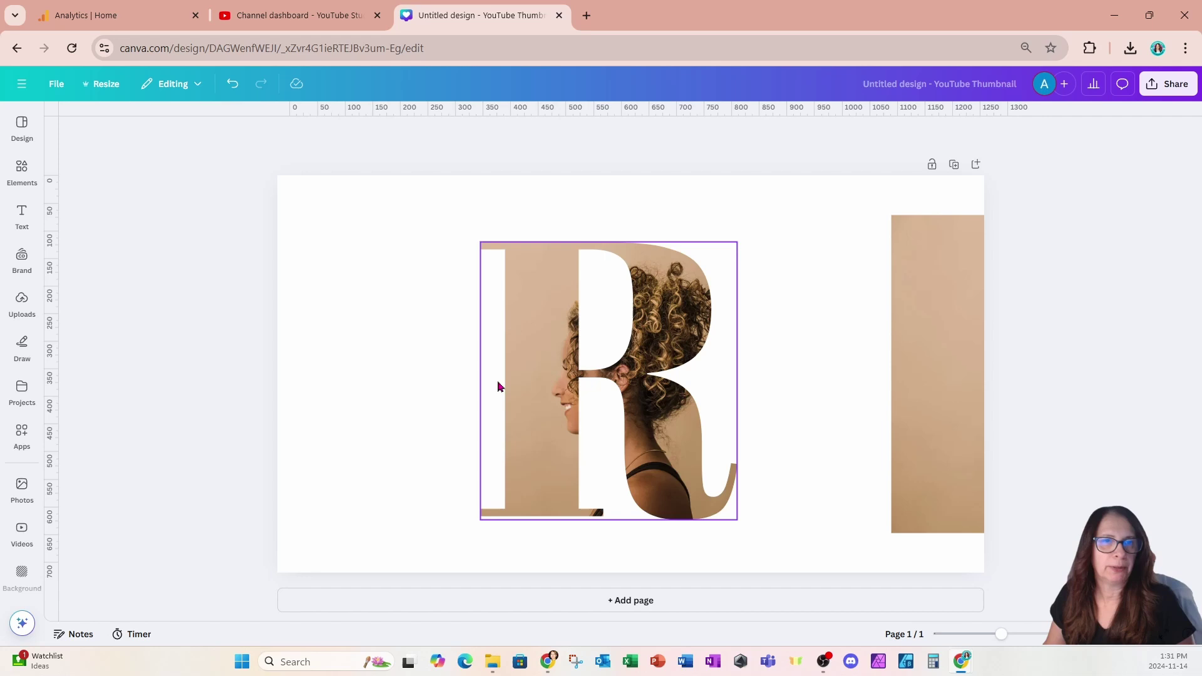
# Step: Enlarge and shift the photo inside the R until her curly hair and ear fill the letter
pyautogui.doubleClick(658, 449)
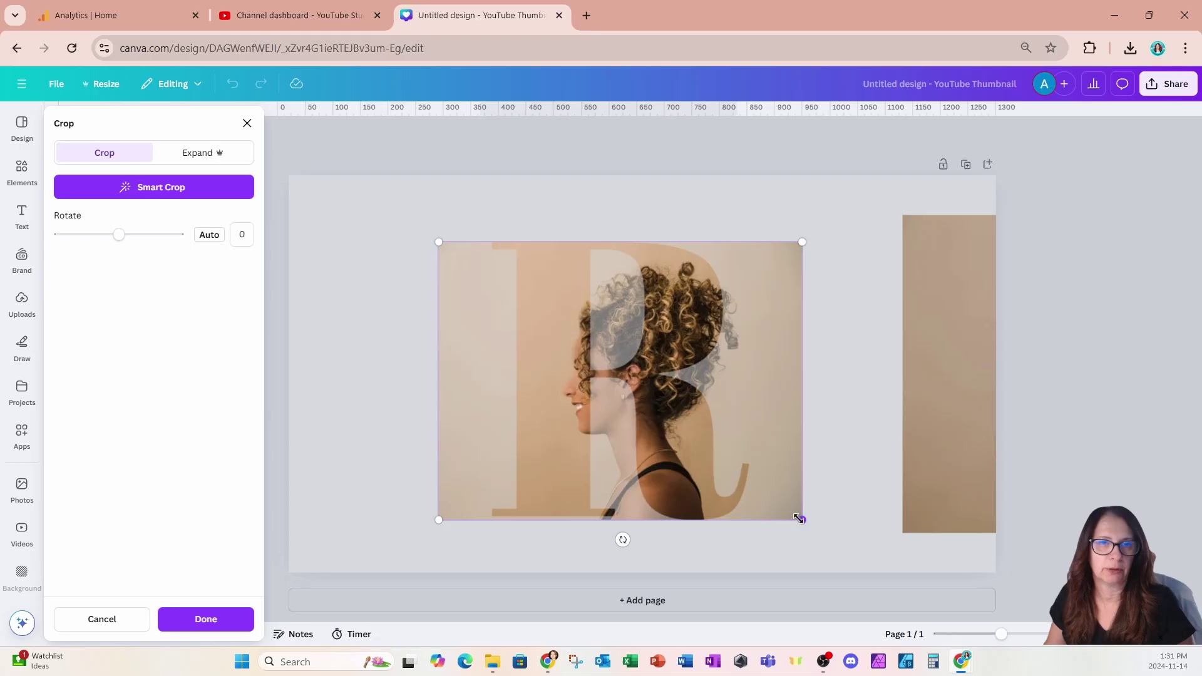
pyautogui.moveTo(764, 483); pyautogui.dragTo(695, 481)
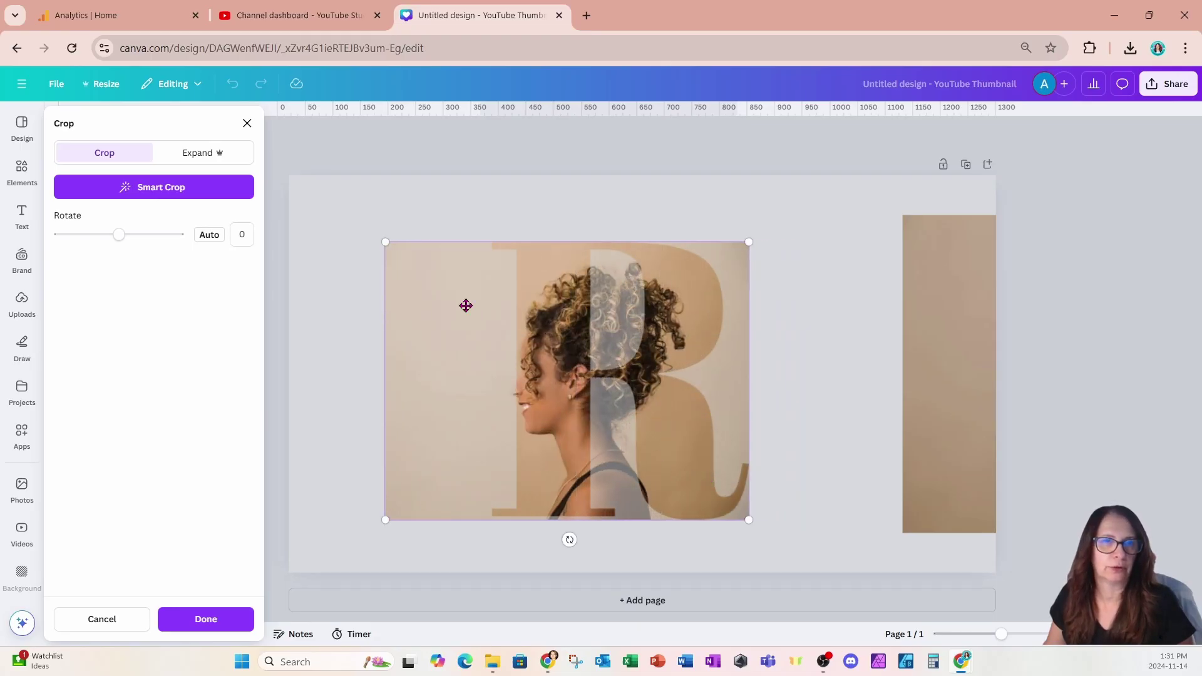
pyautogui.moveTo(381, 241); pyautogui.dragTo(310, 208)
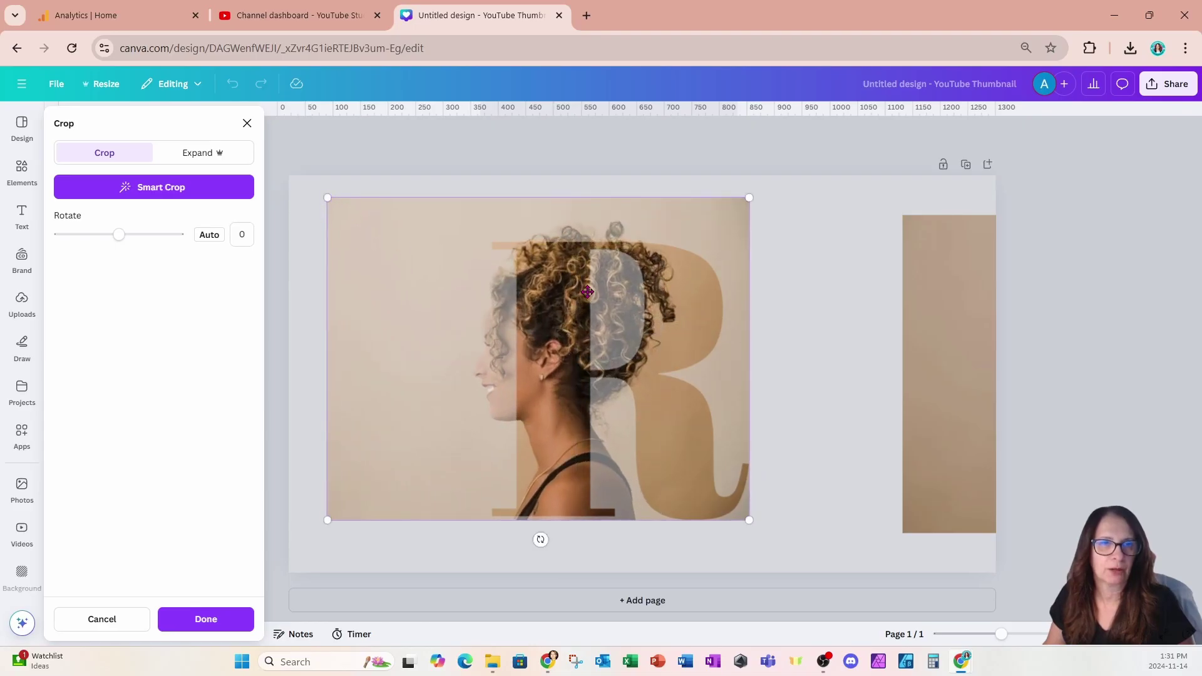
pyautogui.moveTo(574, 290); pyautogui.dragTo(587, 336)
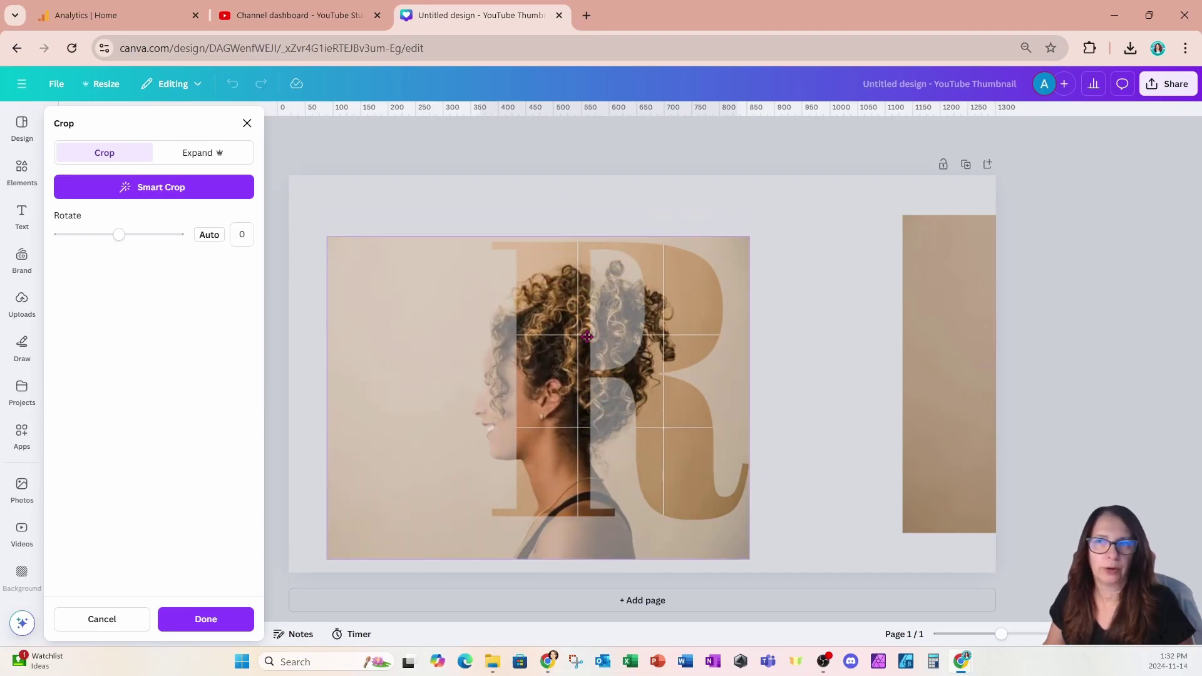
pyautogui.moveTo(586, 336); pyautogui.dragTo(586, 337)
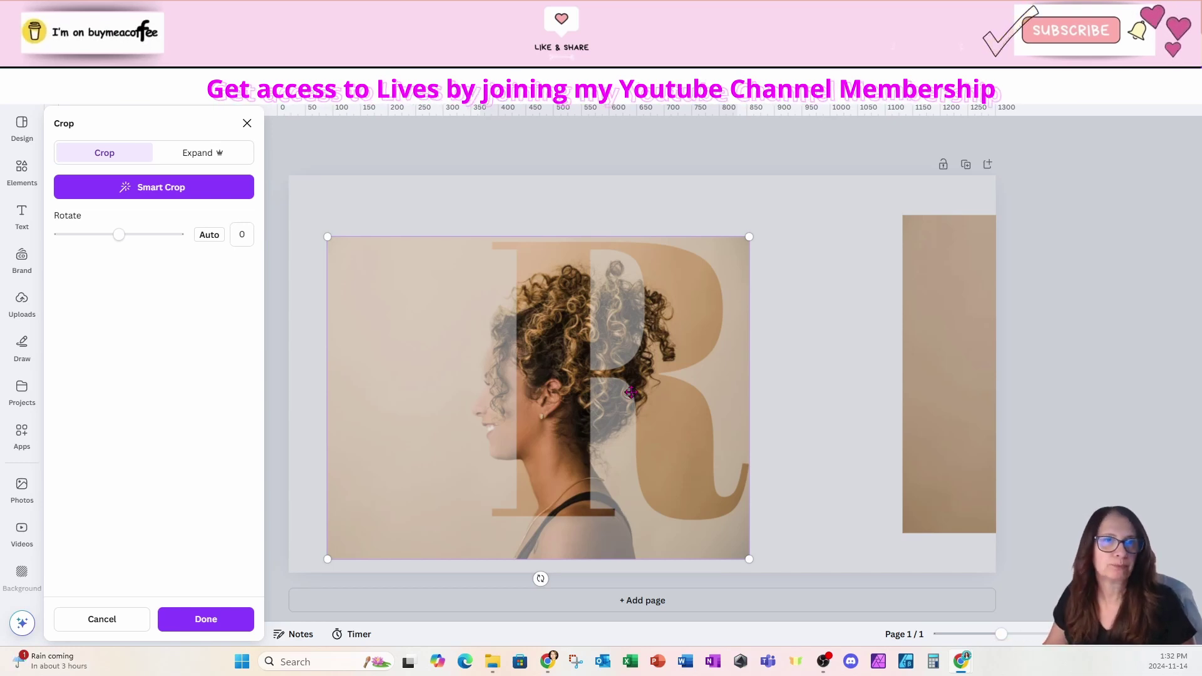
pyautogui.moveTo(327, 237); pyautogui.dragTo(312, 225)
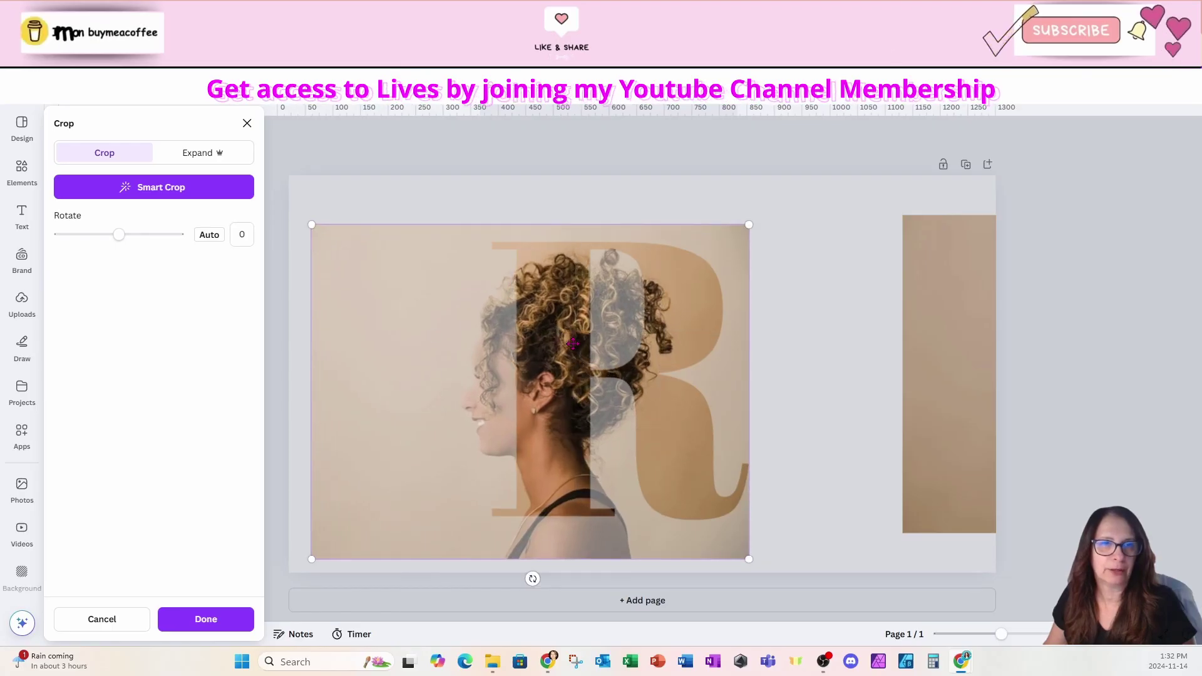
pyautogui.moveTo(564, 334); pyautogui.dragTo(574, 362)
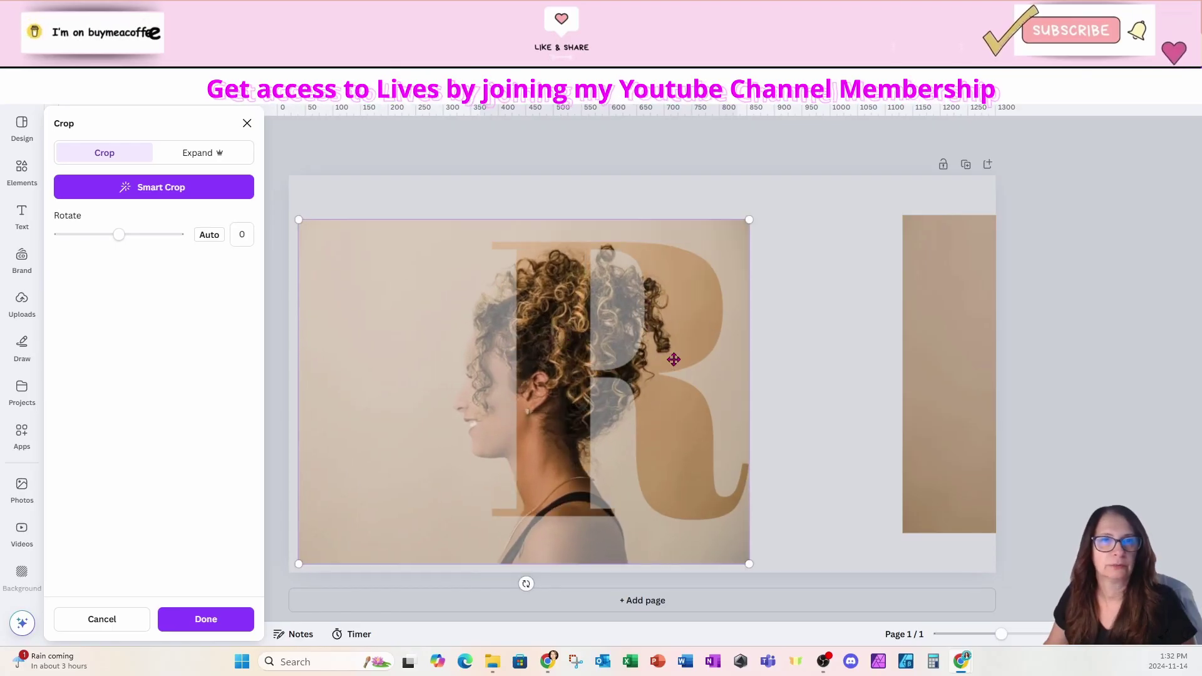
pyautogui.click(826, 275)
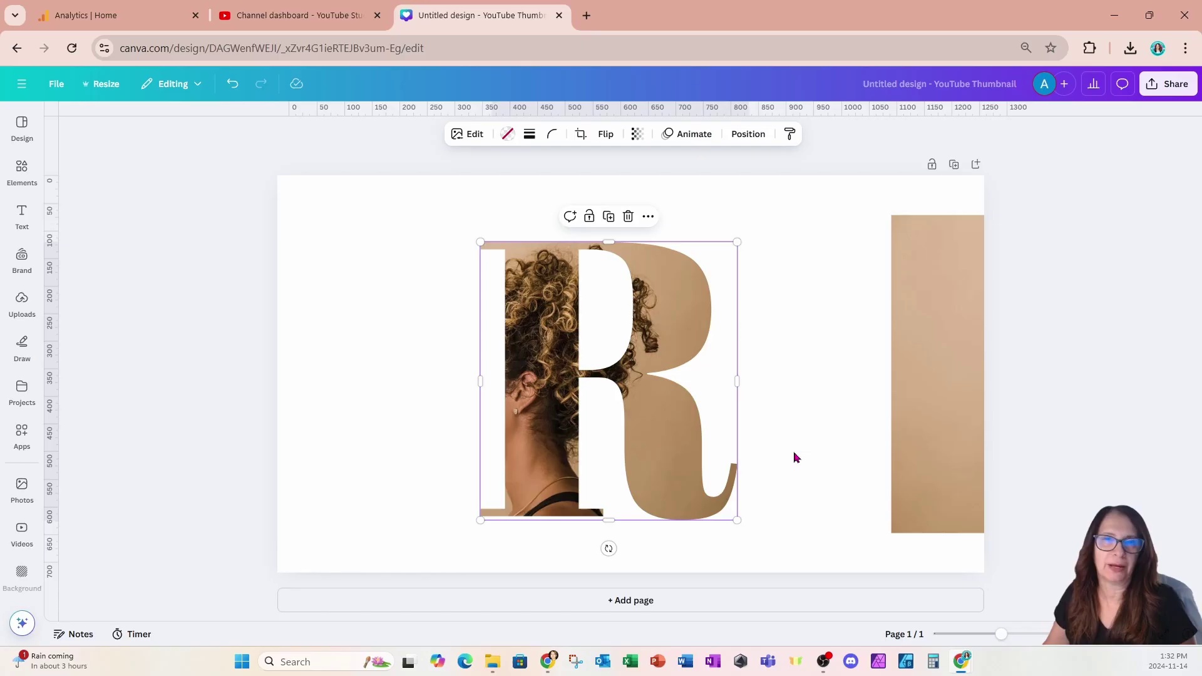
# Step: Move the duplicate photo left over the R and strip its background with BG Remover
pyautogui.moveTo(939, 505); pyautogui.dragTo(826, 507)
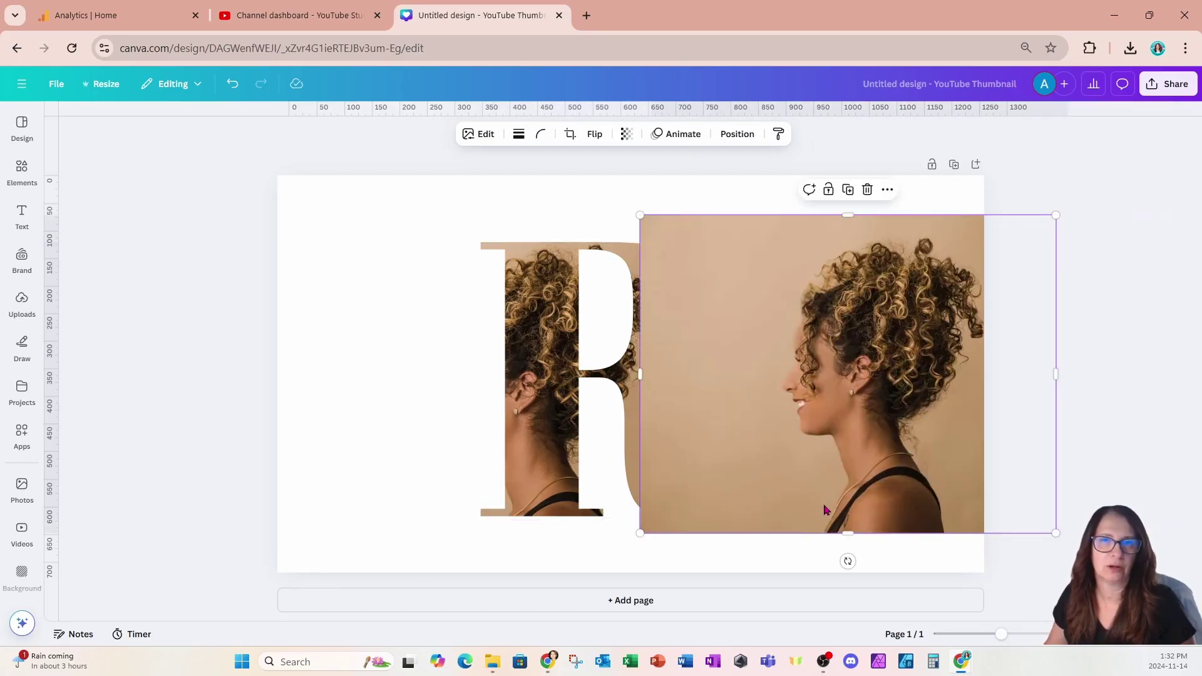
pyautogui.click(477, 135)
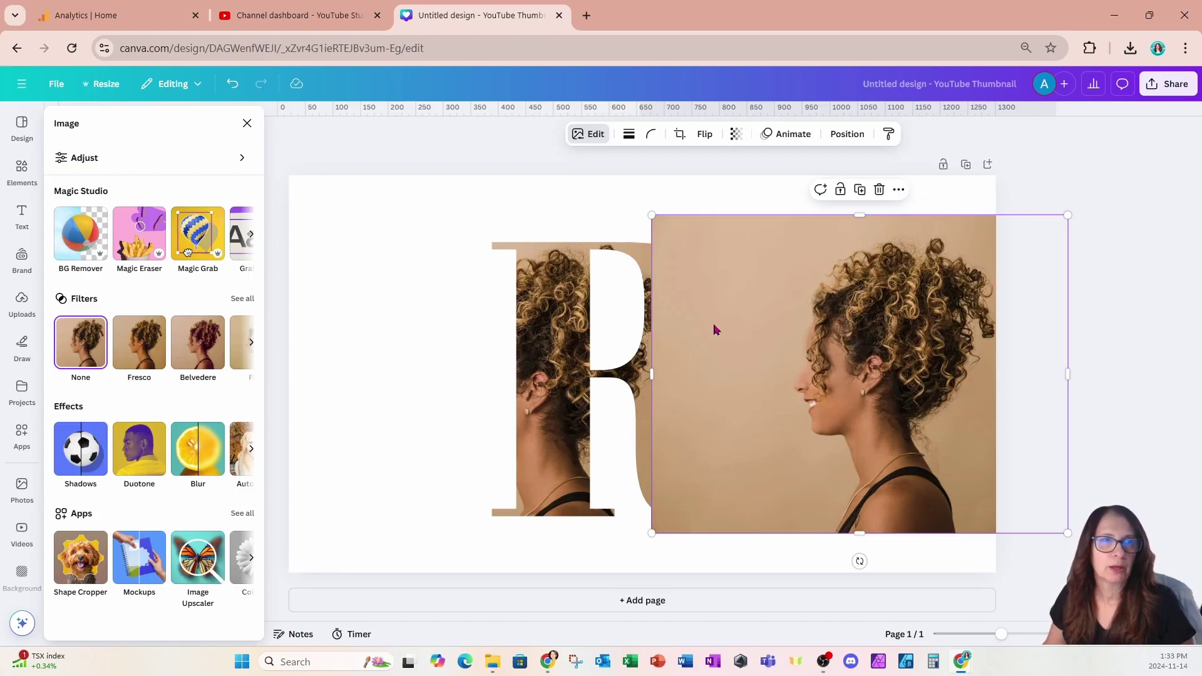
pyautogui.click(82, 233)
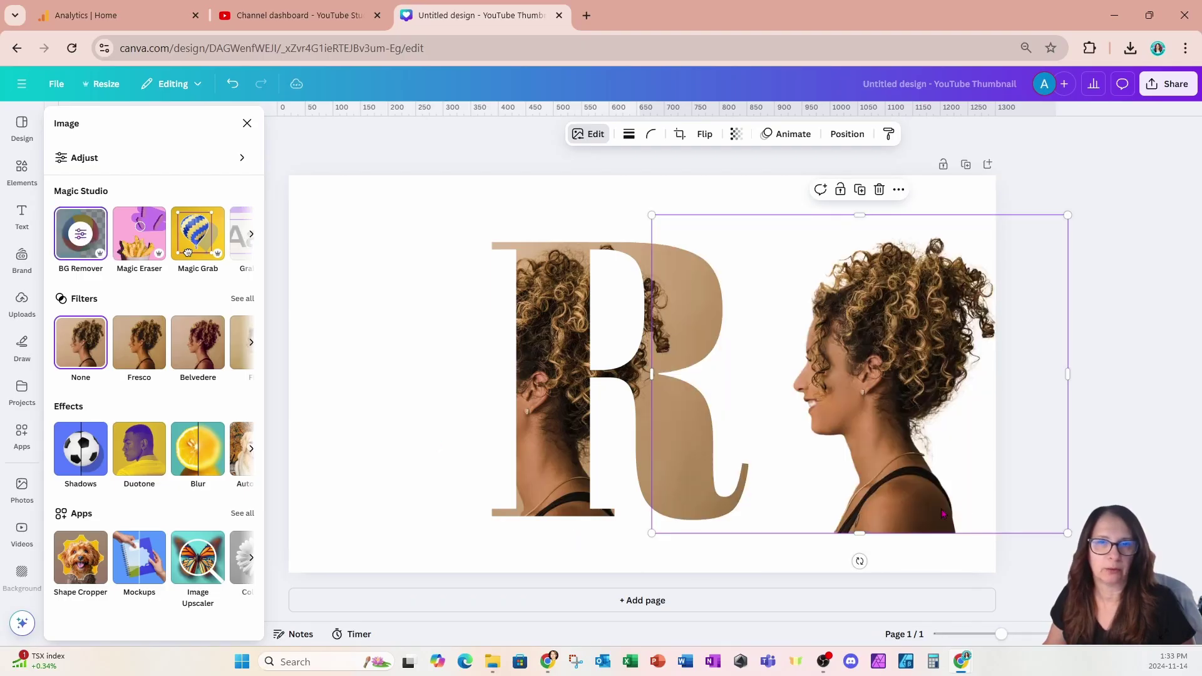
# Step: Position the cutout over the R, shifted left and lower so her face extends past the letter
pyautogui.moveTo(1034, 515); pyautogui.dragTo(747, 517)
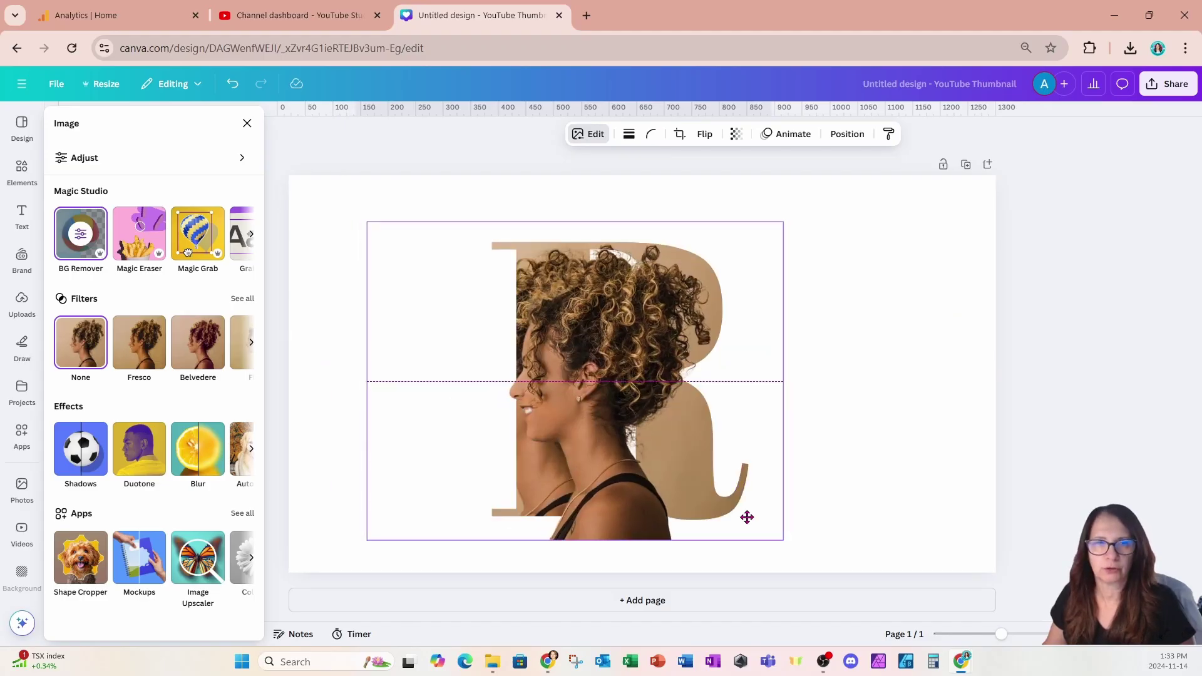
pyautogui.moveTo(747, 517)
pyautogui.mouseDown()
pyautogui.moveTo(727, 498)
pyautogui.moveTo(751, 515)
pyautogui.moveTo(748, 534)
pyautogui.moveTo(732, 527)
pyautogui.mouseUp()
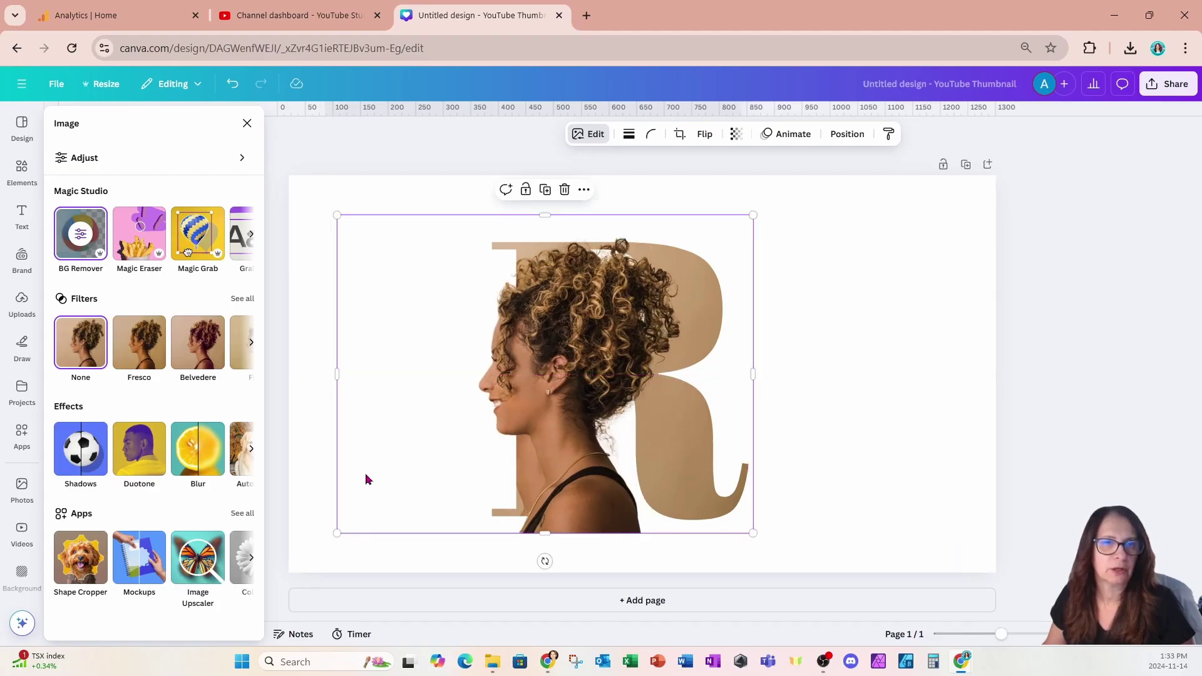
pyautogui.moveTo(366, 480); pyautogui.dragTo(333, 480)
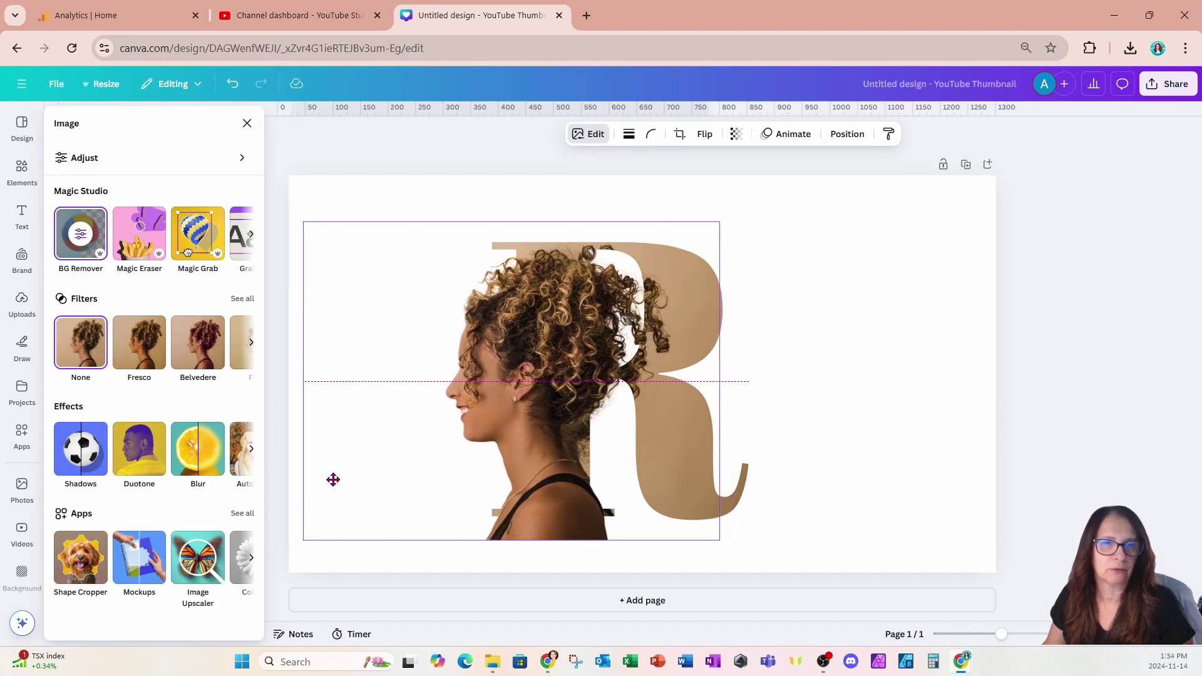
pyautogui.moveTo(333, 480); pyautogui.dragTo(360, 489)
# Step: Crop the cutout's box at the bottom, right and left so only her face and curls break out
pyautogui.moveTo(464, 544); pyautogui.dragTo(470, 529)
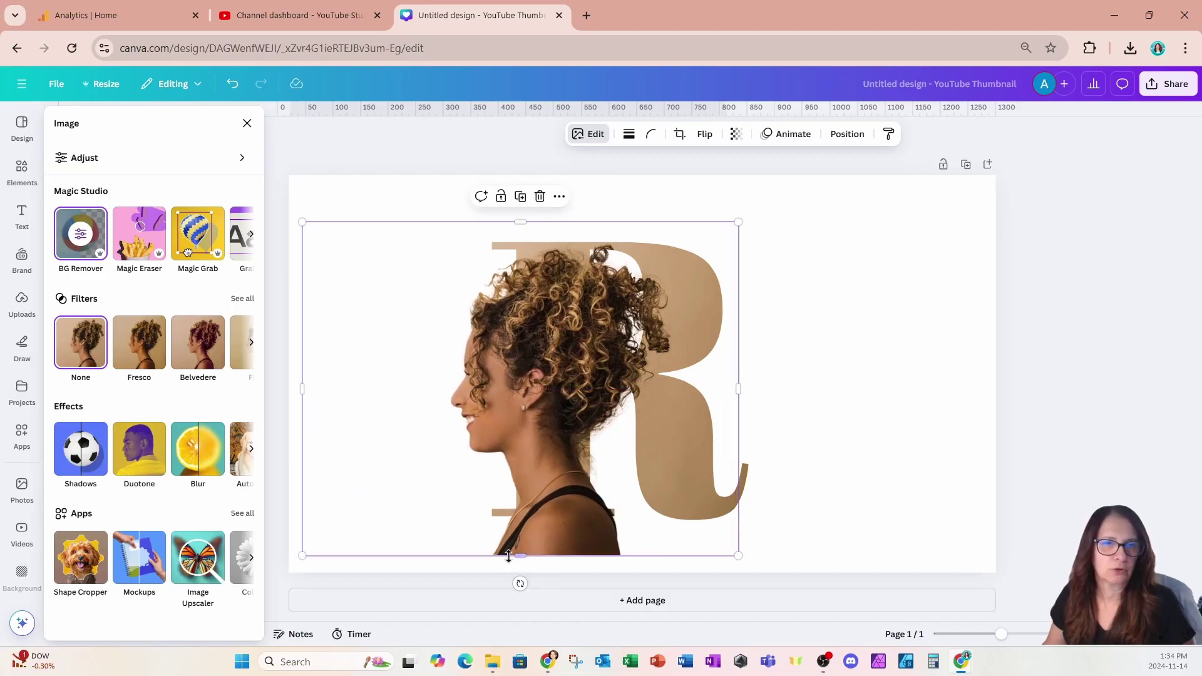
pyautogui.moveTo(520, 555); pyautogui.dragTo(536, 511)
pyautogui.moveTo(739, 366); pyautogui.dragTo(682, 372)
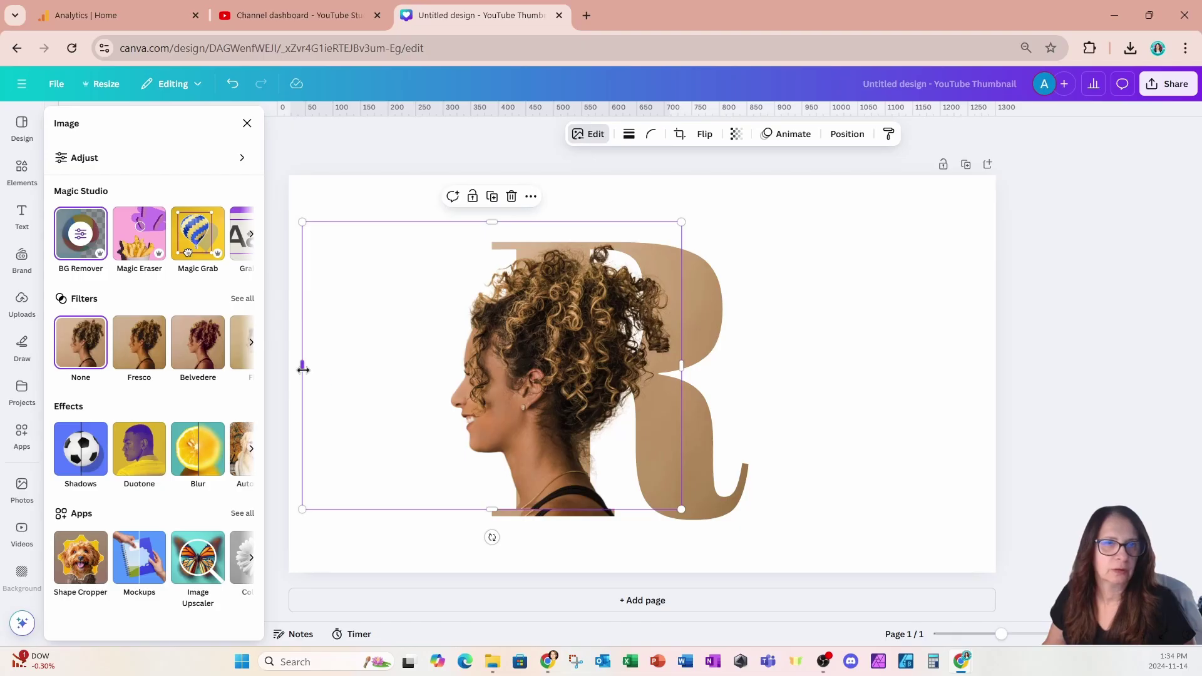
pyautogui.moveTo(303, 370); pyautogui.dragTo(445, 382)
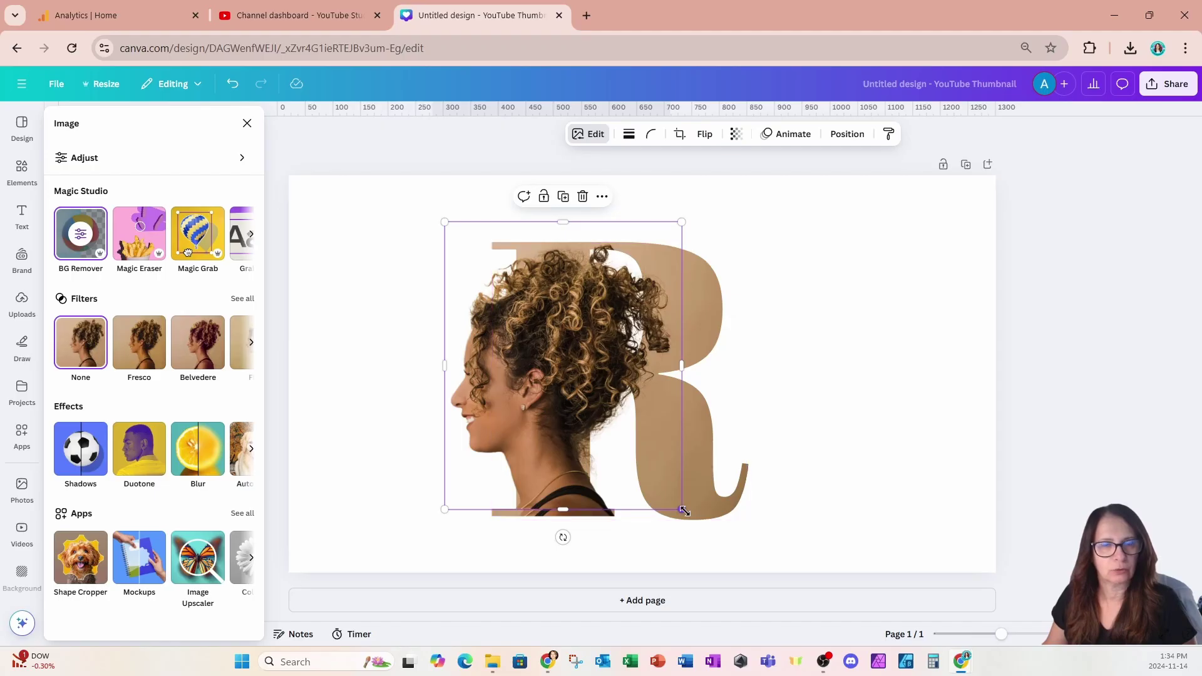
pyautogui.moveTo(684, 511); pyautogui.dragTo(696, 513)
pyautogui.moveTo(565, 516); pyautogui.dragTo(571, 461)
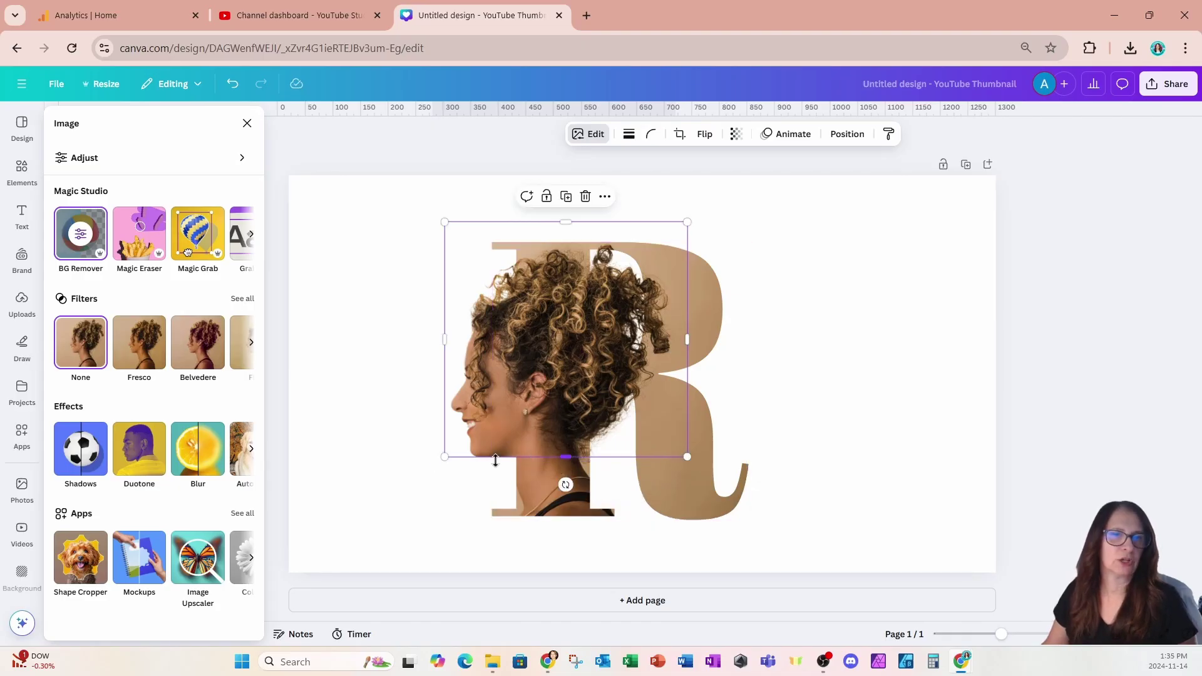
pyautogui.click(366, 507)
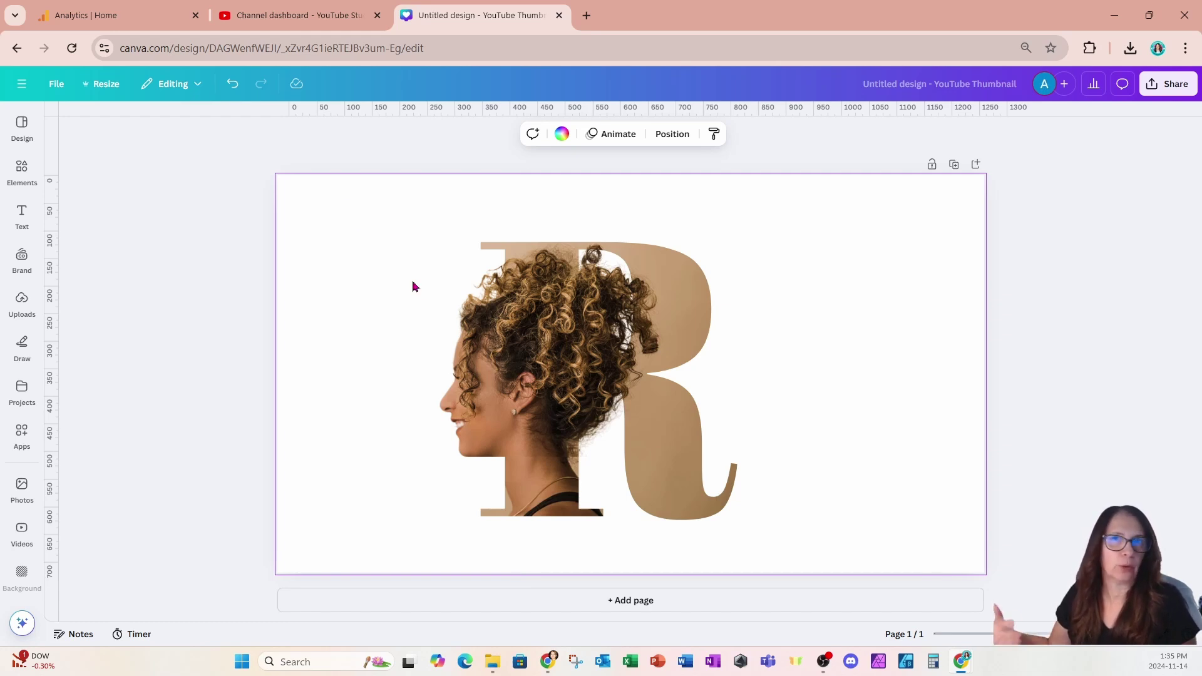
# Step: Select the photo and R together and move them to the page centre
pyautogui.moveTo(373, 216); pyautogui.dragTo(708, 485)
pyautogui.moveTo(620, 422); pyautogui.dragTo(660, 410)
pyautogui.click(847, 290)
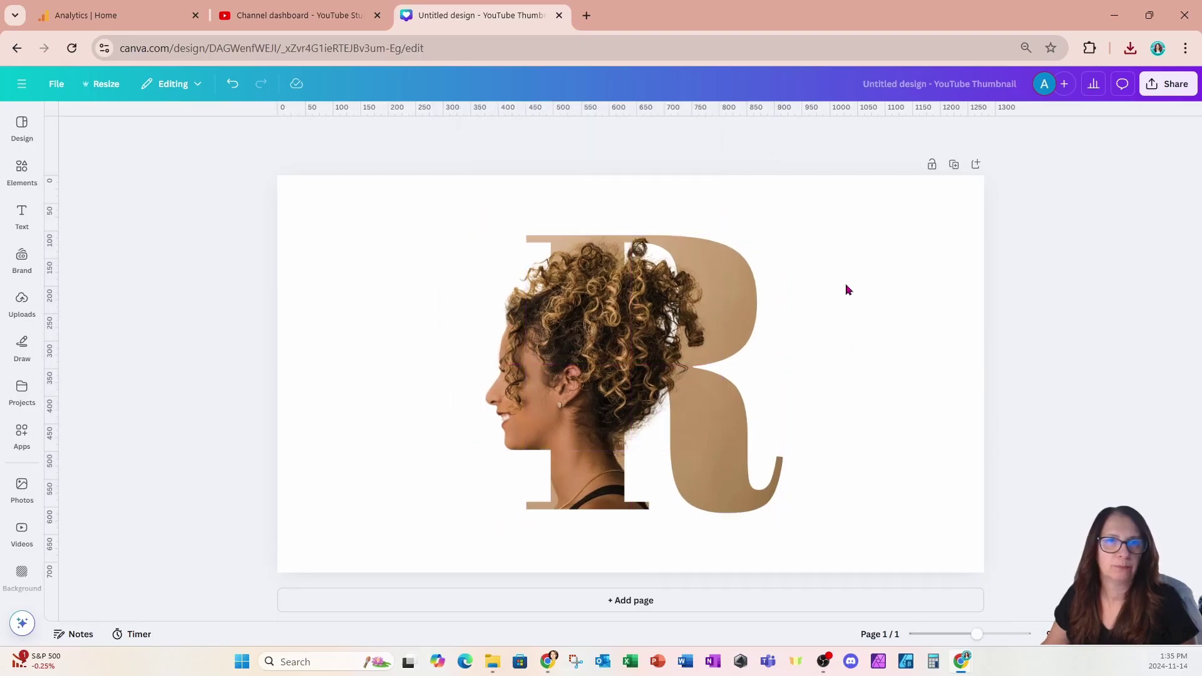
# Step: Give the R frame a solid black outline of weight 4
pyautogui.click(766, 512)
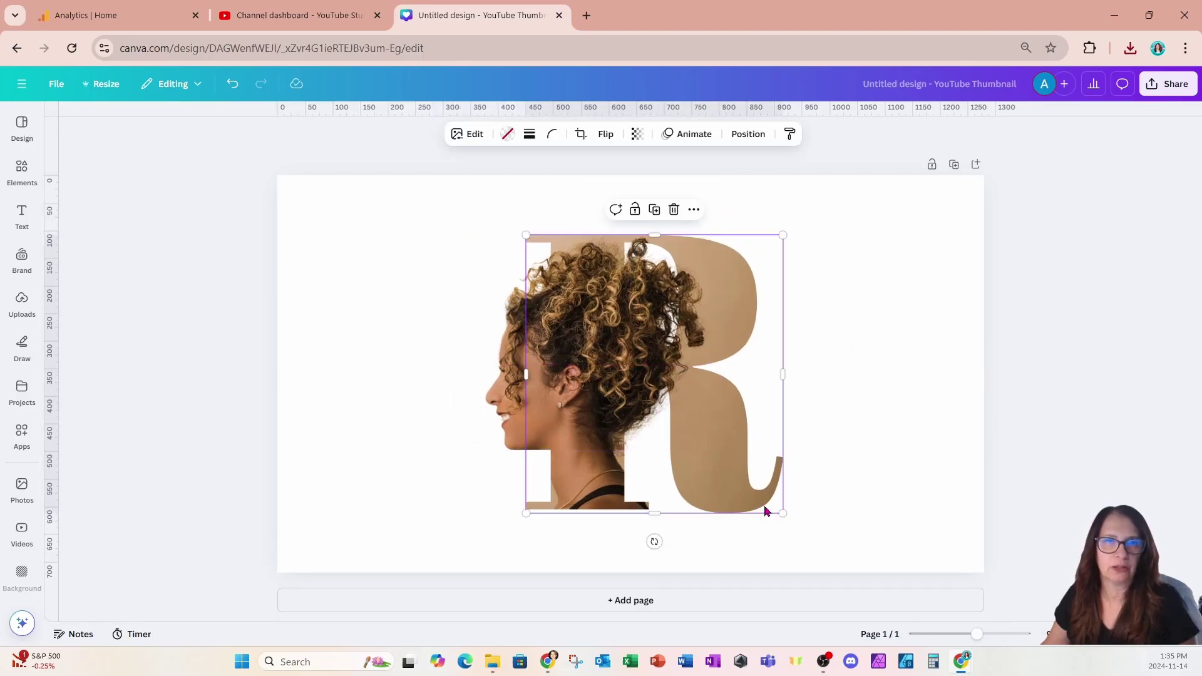
pyautogui.click(529, 137)
pyautogui.click(495, 170)
pyautogui.moveTo(453, 213); pyautogui.dragTo(459, 216)
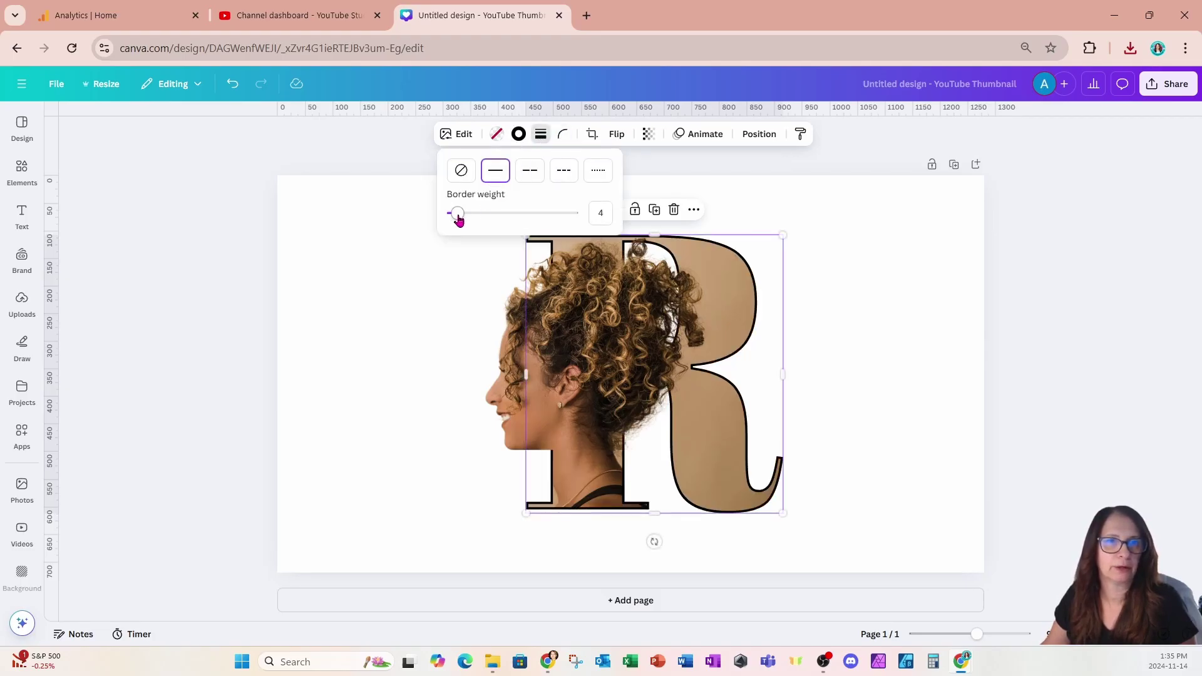
pyautogui.click(896, 320)
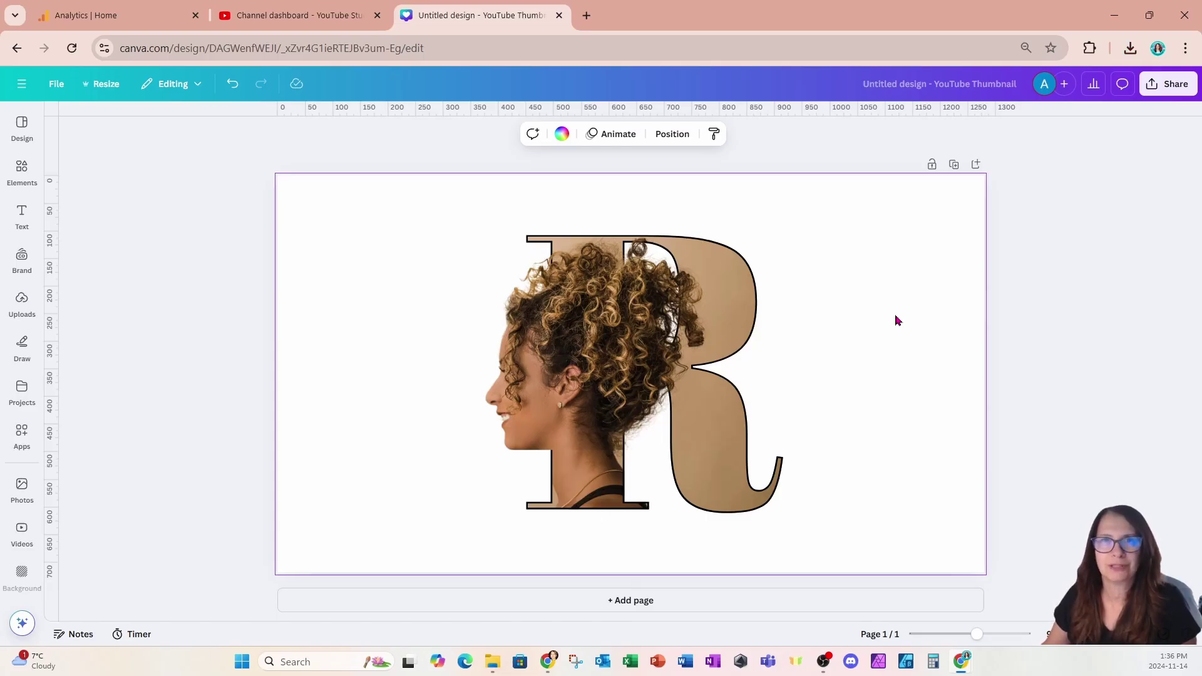
# Step: Download a transparent-background PNG, Untitled design (5).png, and add a blank second page
pyautogui.click(1172, 92)
pyautogui.click(984, 332)
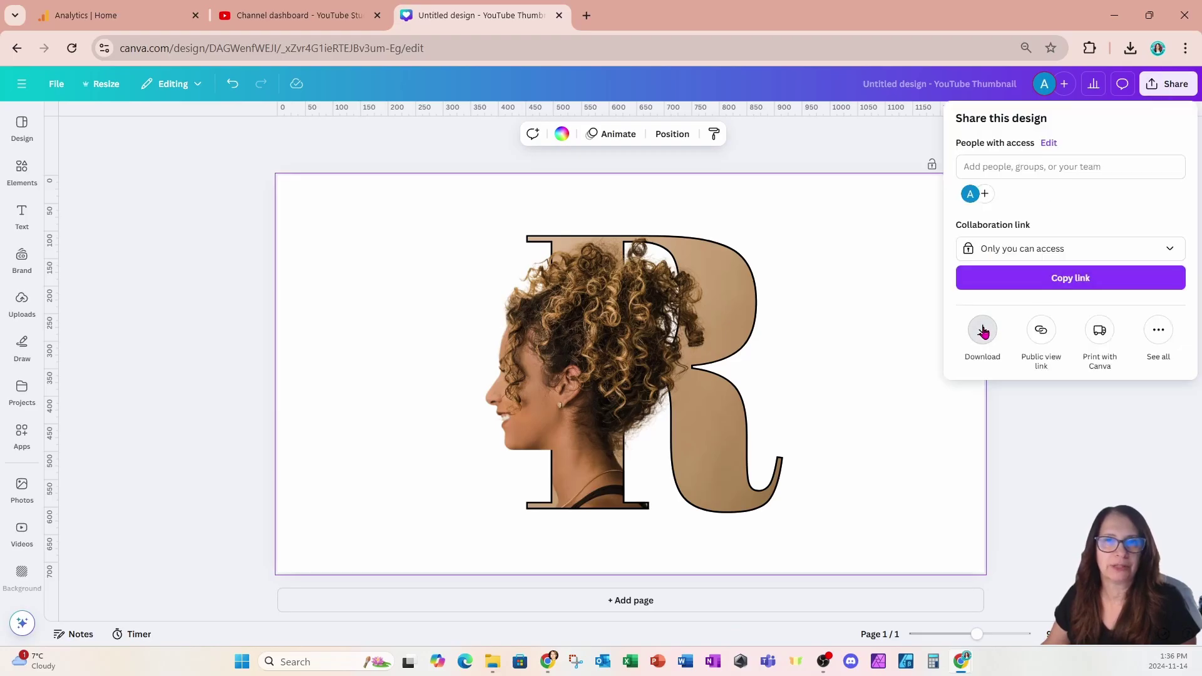
pyautogui.click(961, 296)
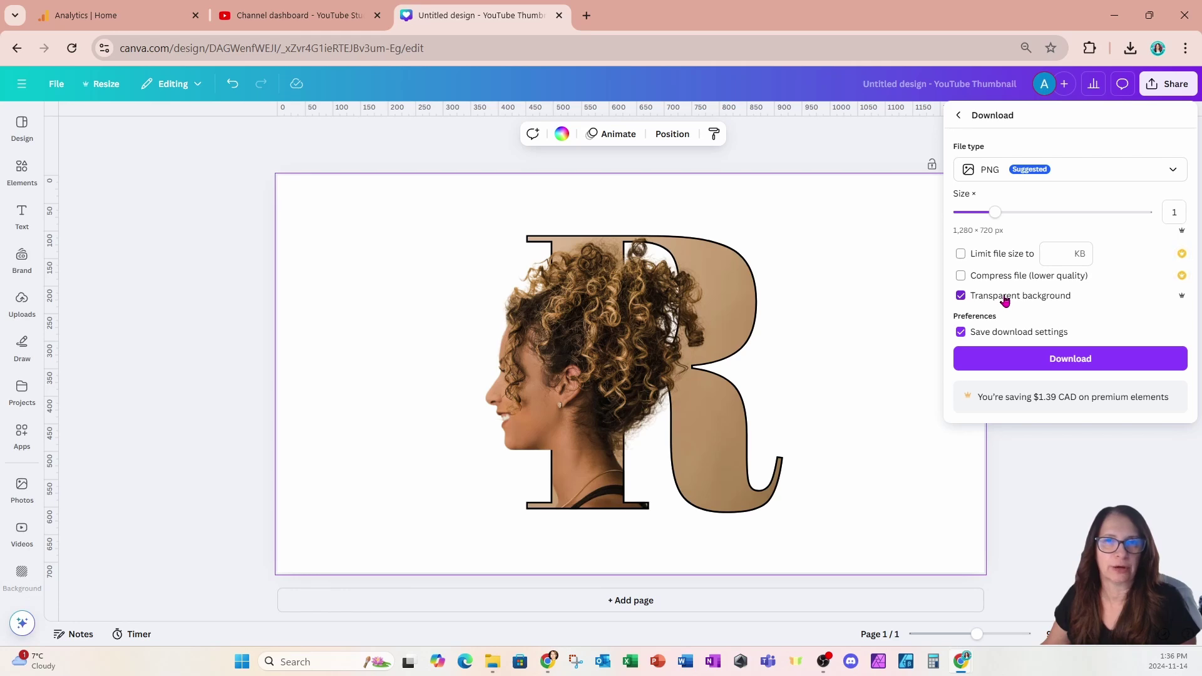
pyautogui.click(1000, 358)
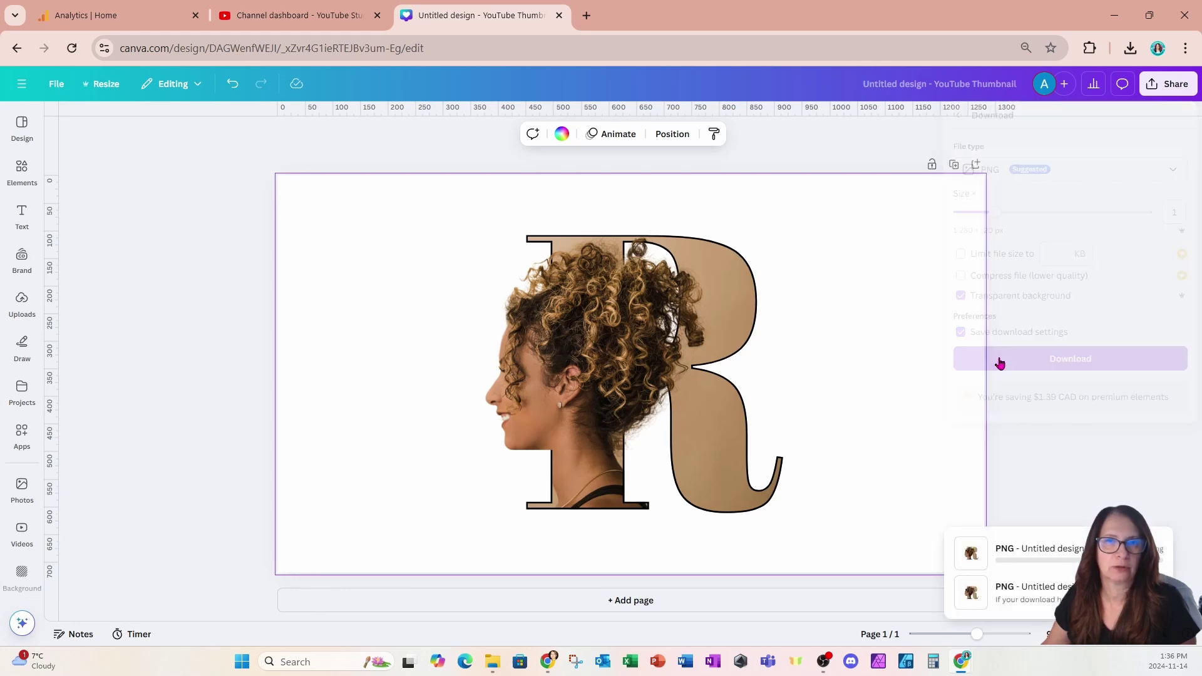
pyautogui.click(648, 604)
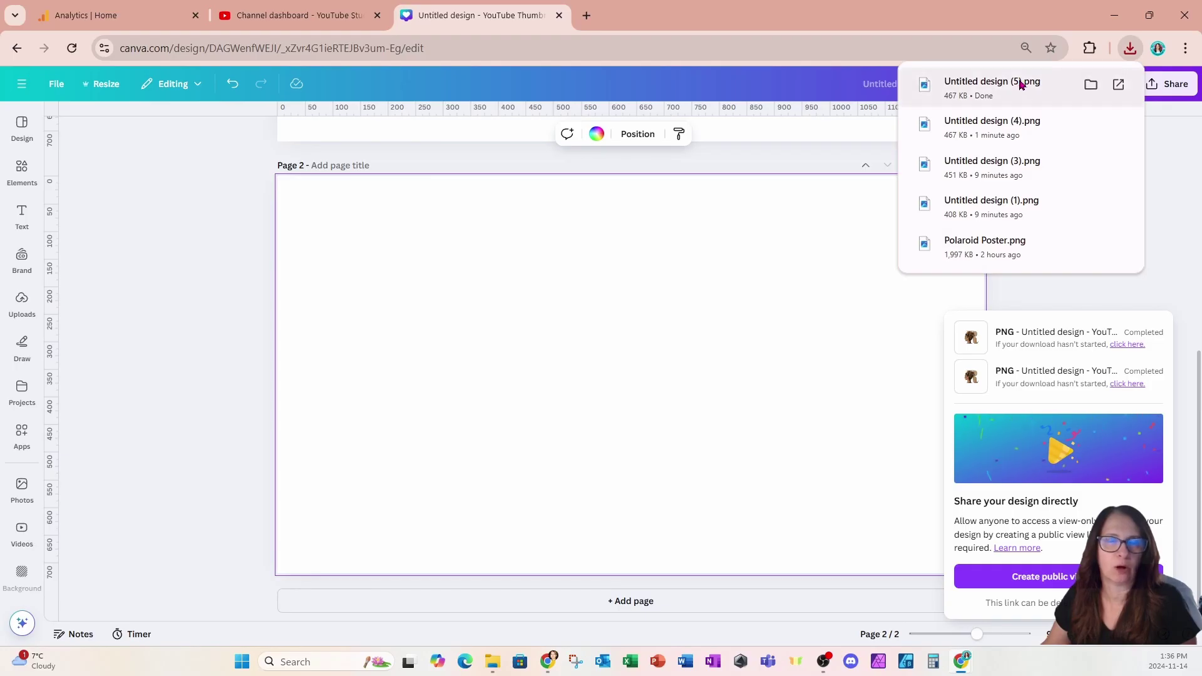
# Step: Place the downloaded PNG on Page 2, trim its left and right edges, and enlarge it
pyautogui.moveTo(1019, 84); pyautogui.dragTo(652, 375)
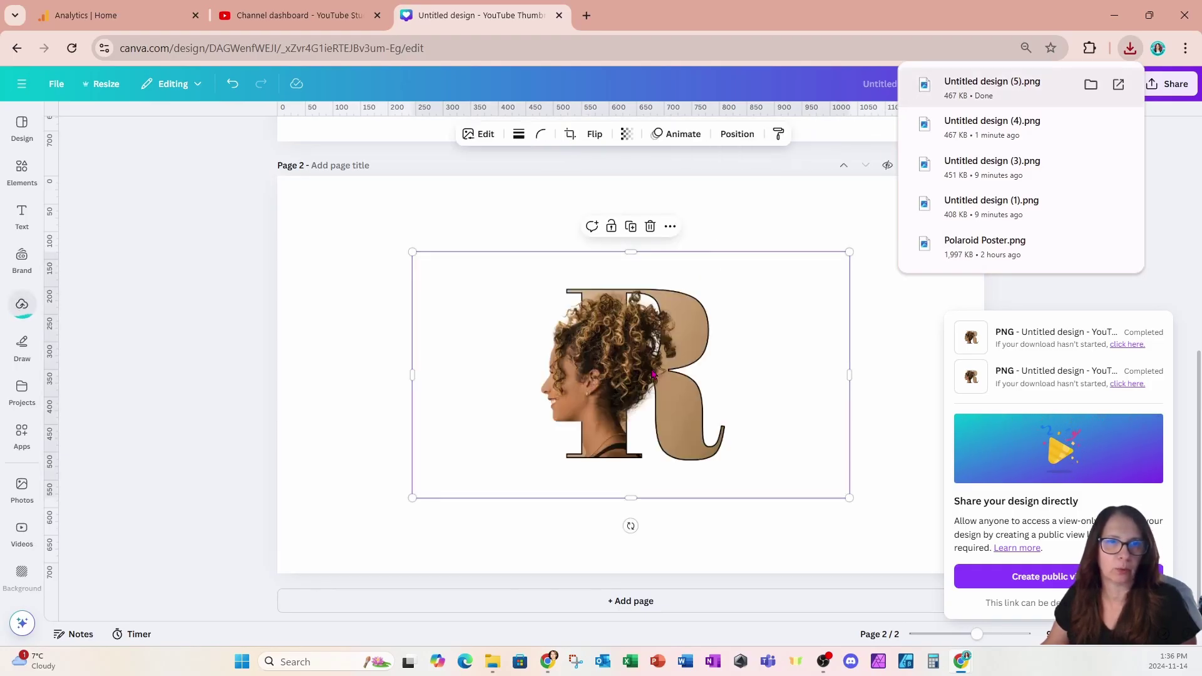
pyautogui.moveTo(849, 375); pyautogui.dragTo(745, 379)
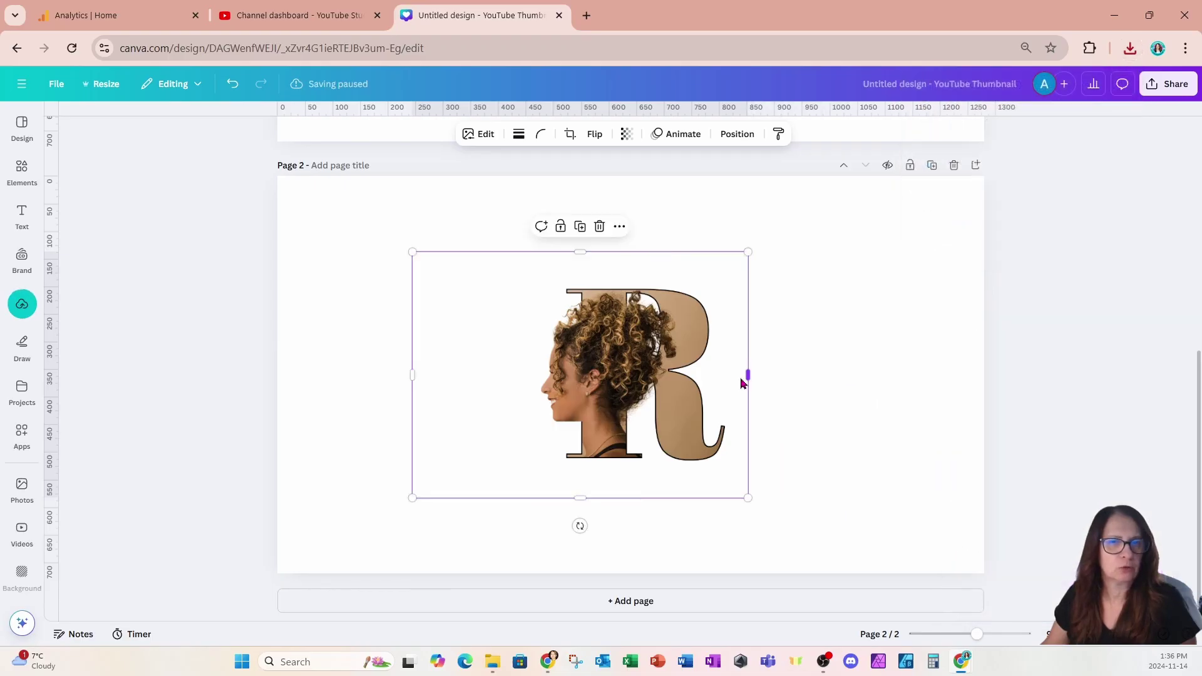
pyautogui.moveTo(412, 375); pyautogui.dragTo(517, 374)
pyautogui.moveTo(749, 253); pyautogui.dragTo(746, 278)
pyautogui.moveTo(977, 634); pyautogui.dragTo(987, 634)
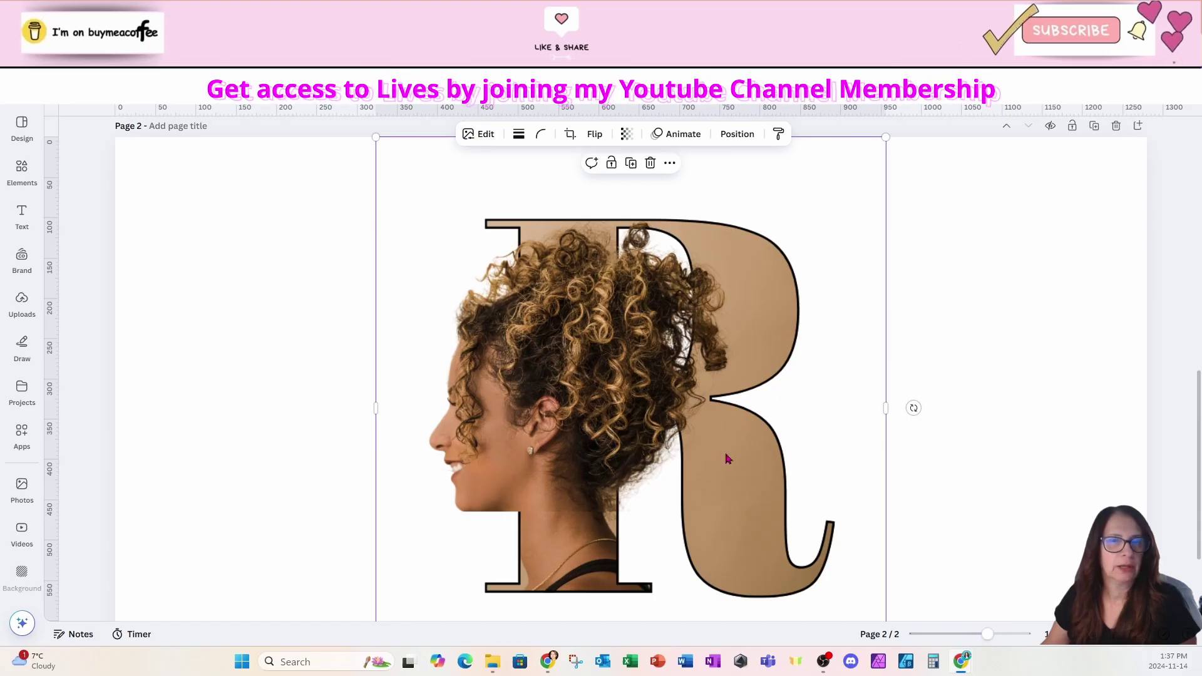
# Step: Apply a black Glow shadow (size 11, blur 30, intensity 50) to the R portrait
pyautogui.click(483, 134)
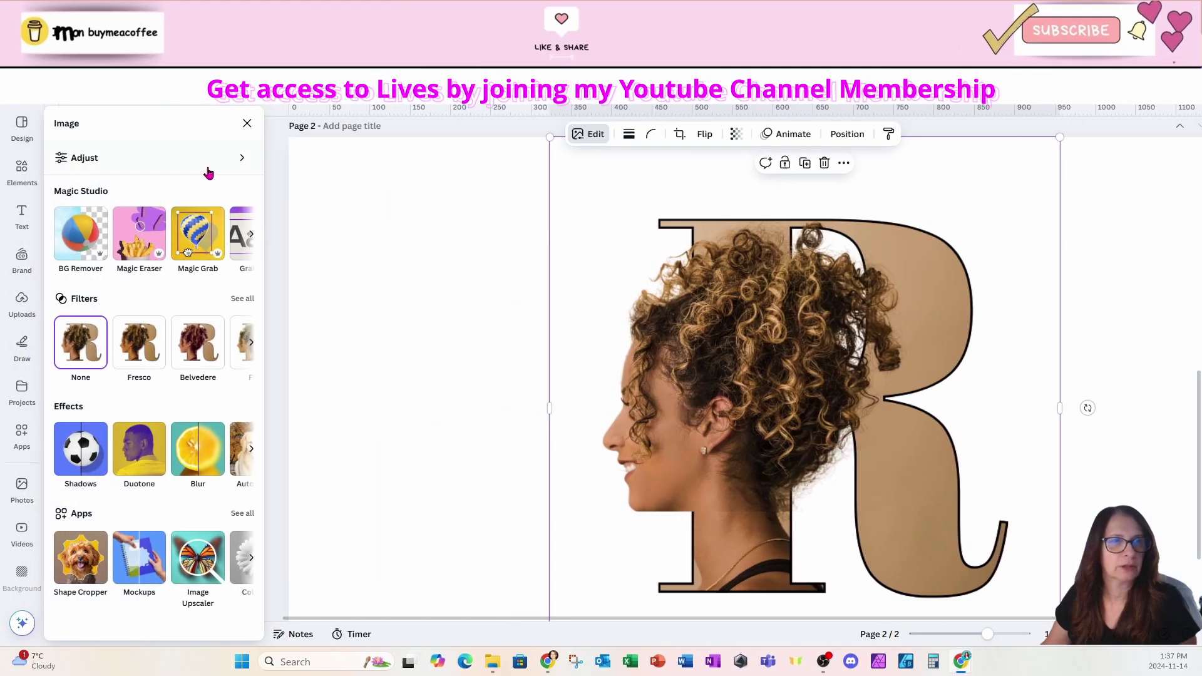
pyautogui.click(77, 470)
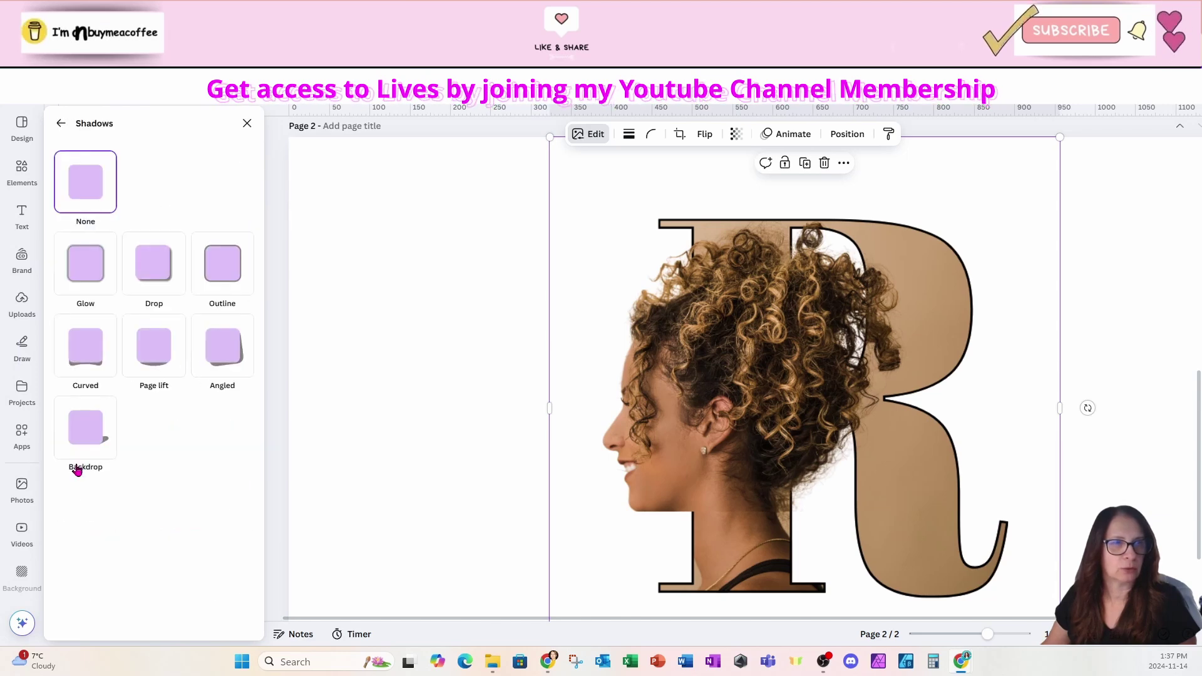
pyautogui.click(93, 274)
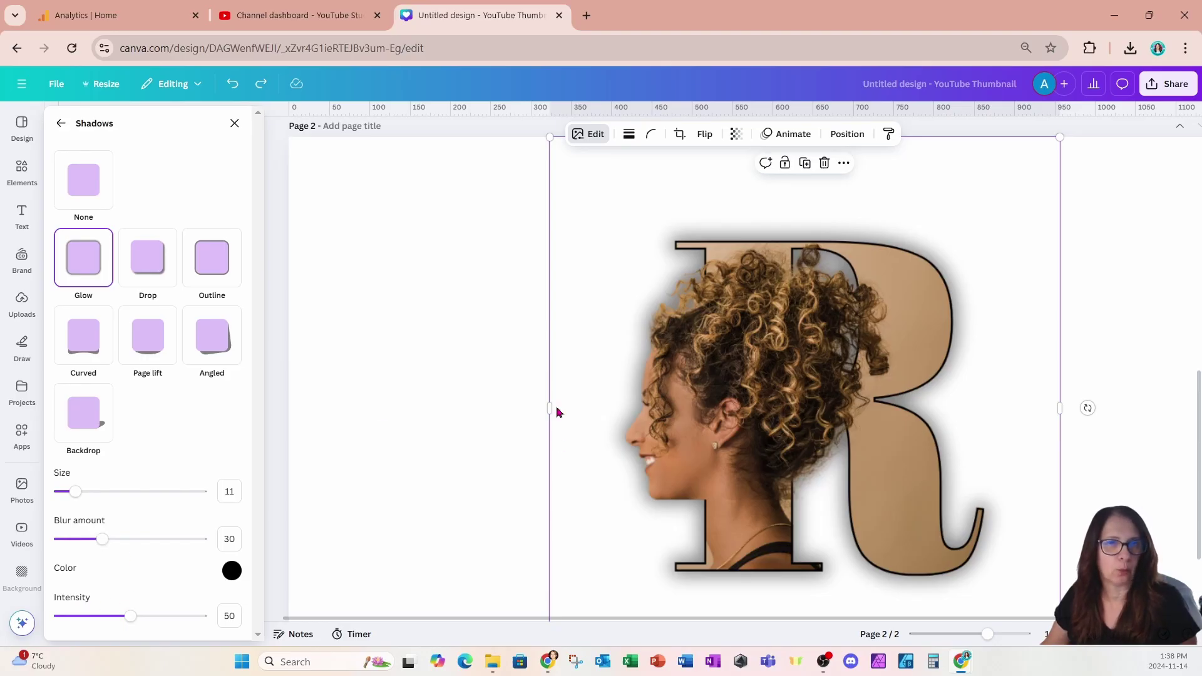
pyautogui.click(389, 382)
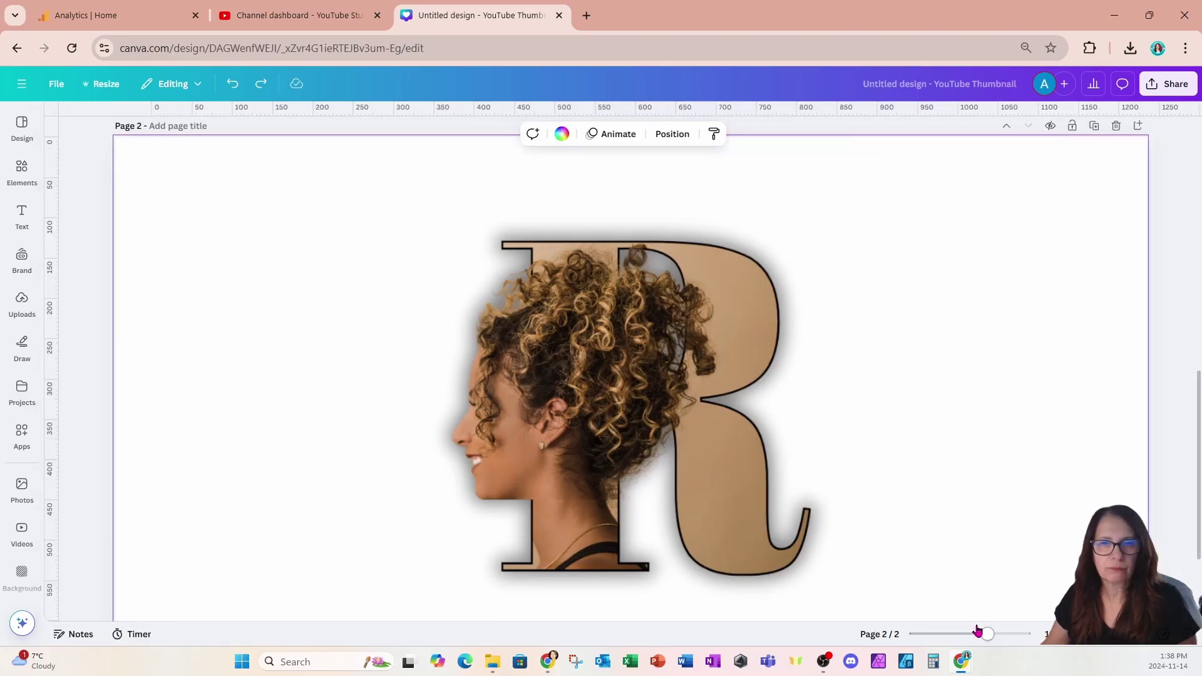
# Step: Zoom out, then select the glowing letter-R portrait and resize it from its bottom-right corner
pyautogui.moveTo(987, 634); pyautogui.dragTo(977, 636)
pyautogui.moveTo(370, 255); pyautogui.dragTo(888, 442)
pyautogui.moveTo(806, 589)
pyautogui.mouseDown()
pyautogui.moveTo(864, 627)
pyautogui.moveTo(797, 574)
pyautogui.mouseUp()
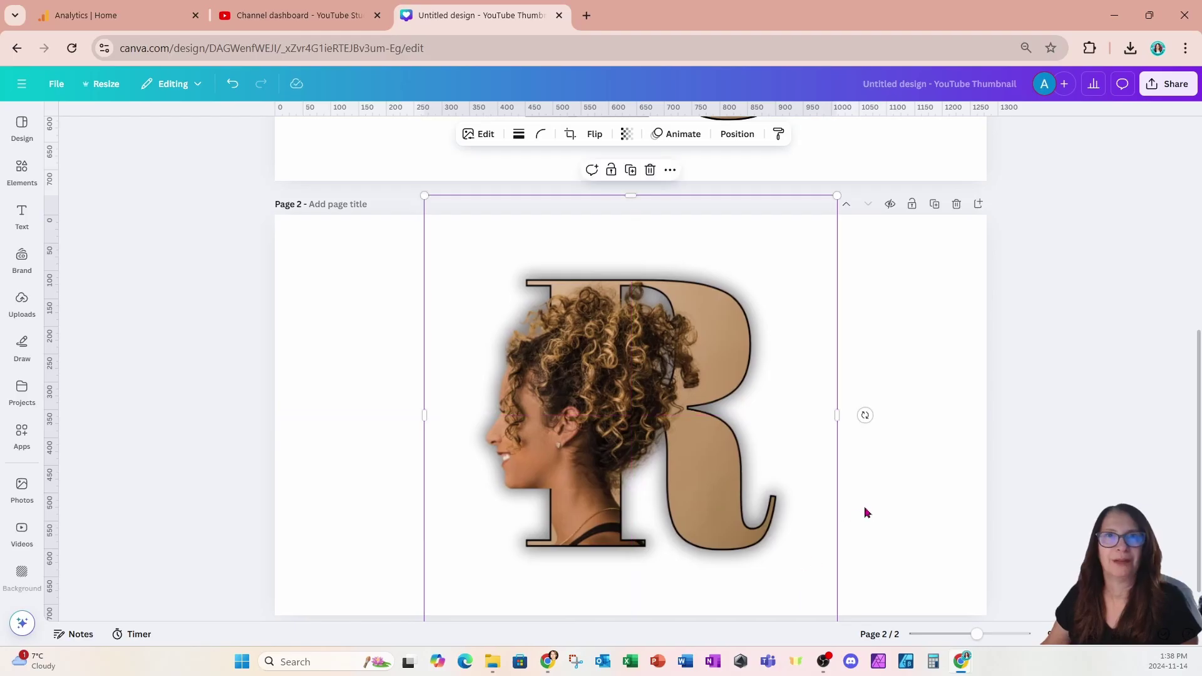